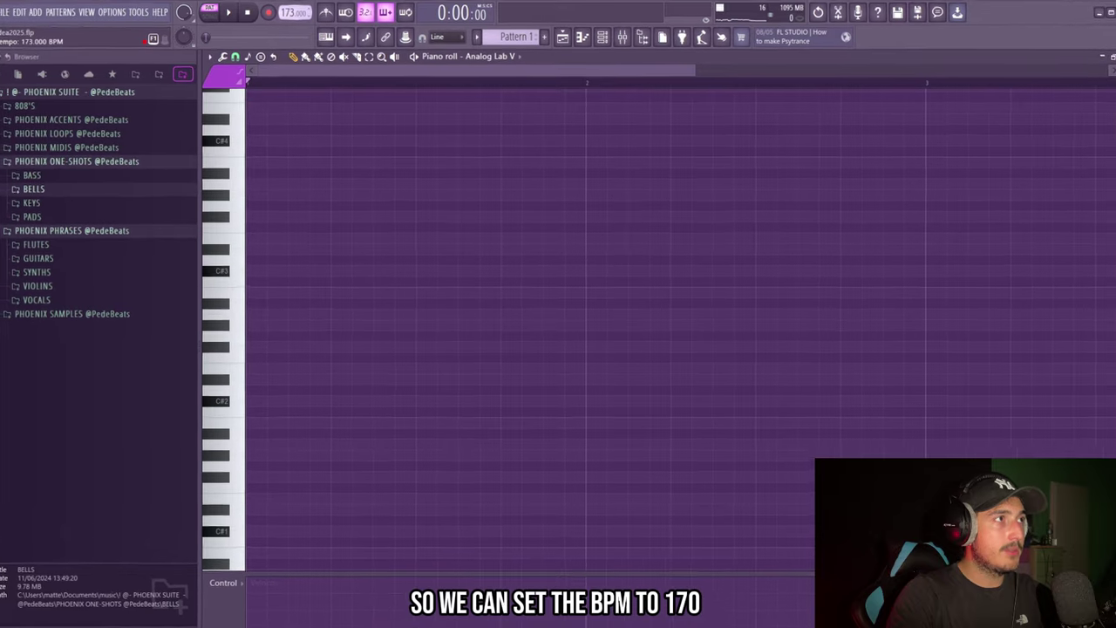
Step: Snap the piano roll to the D Minor Natural (Aeolian) scale and play the pattern
scroll(256, 14, "up", 1)
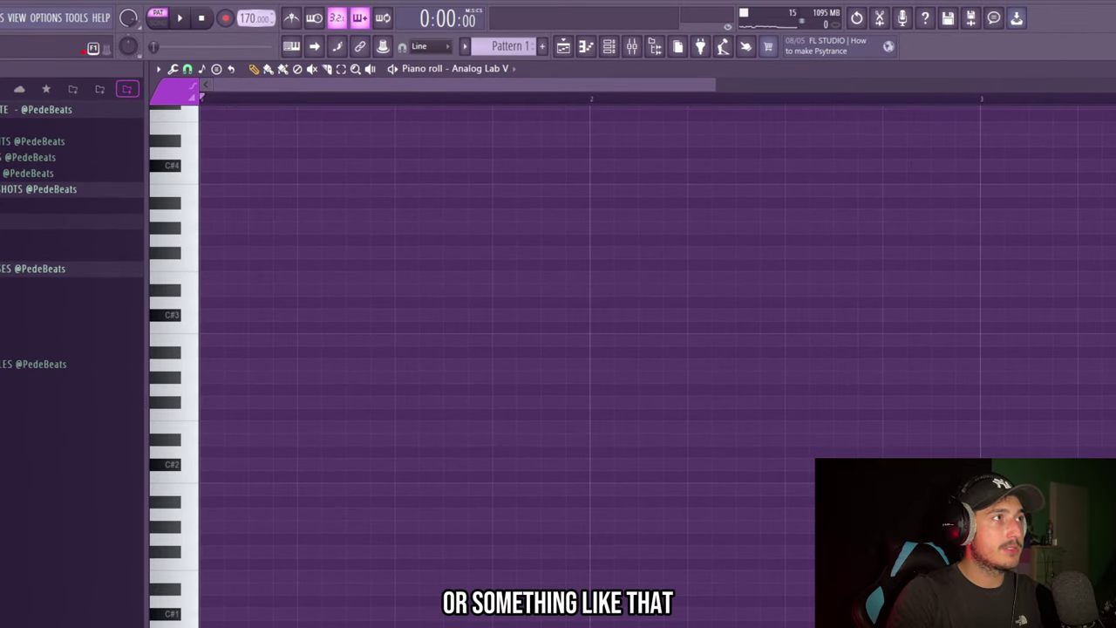
left_click(201, 68)
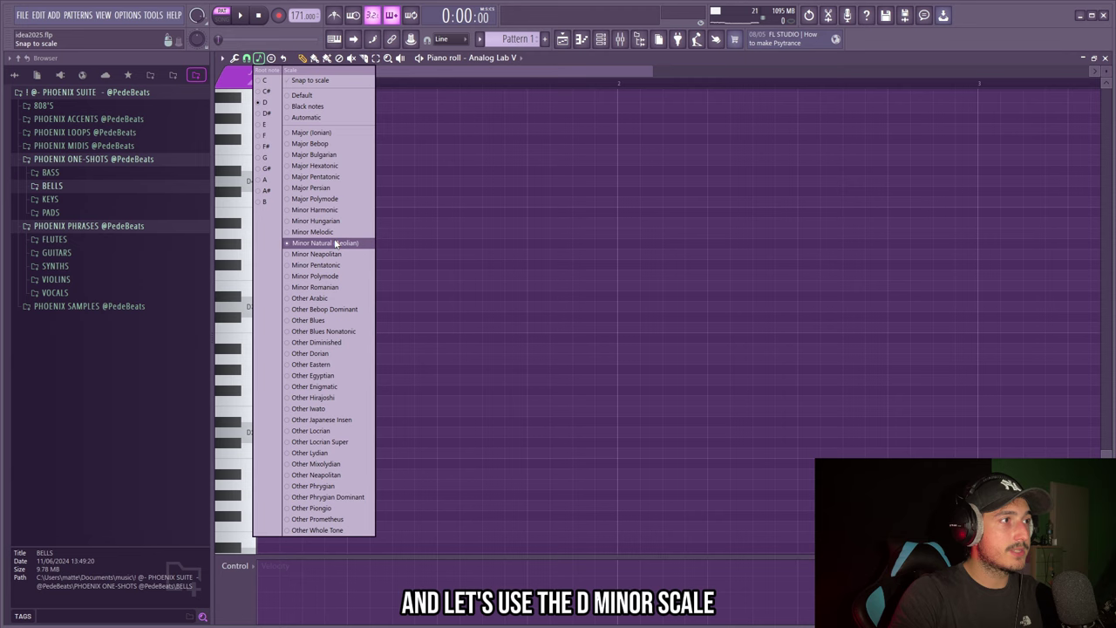
left_click(335, 243)
key("space")
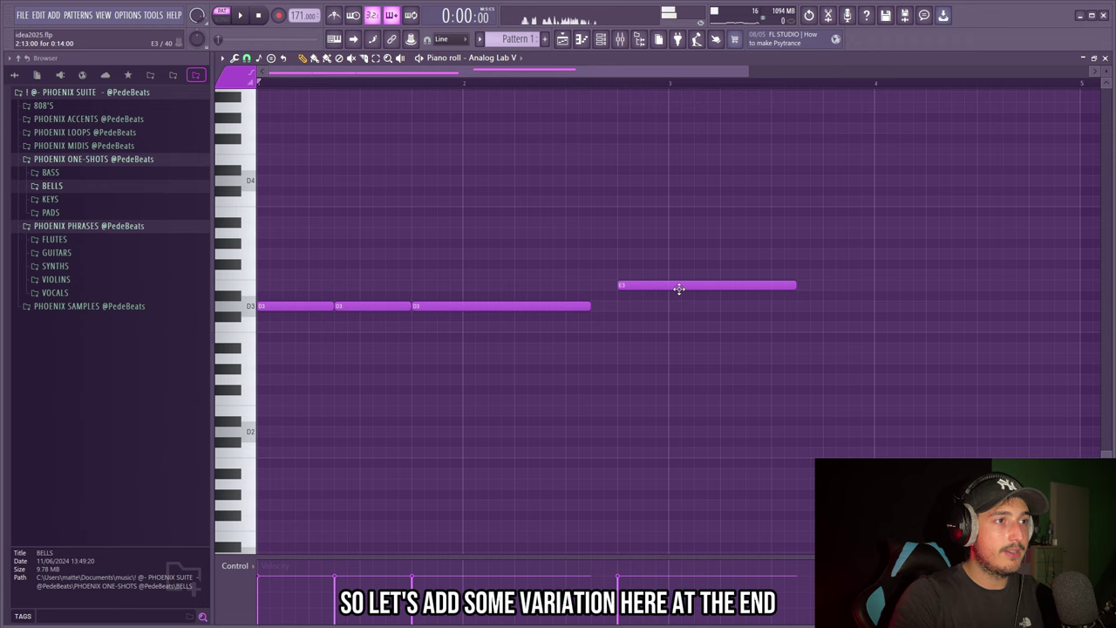
Step: Shorten the E3 note after the D3 hits and add an F3 note after it
left_click_drag(792, 285, 612, 282)
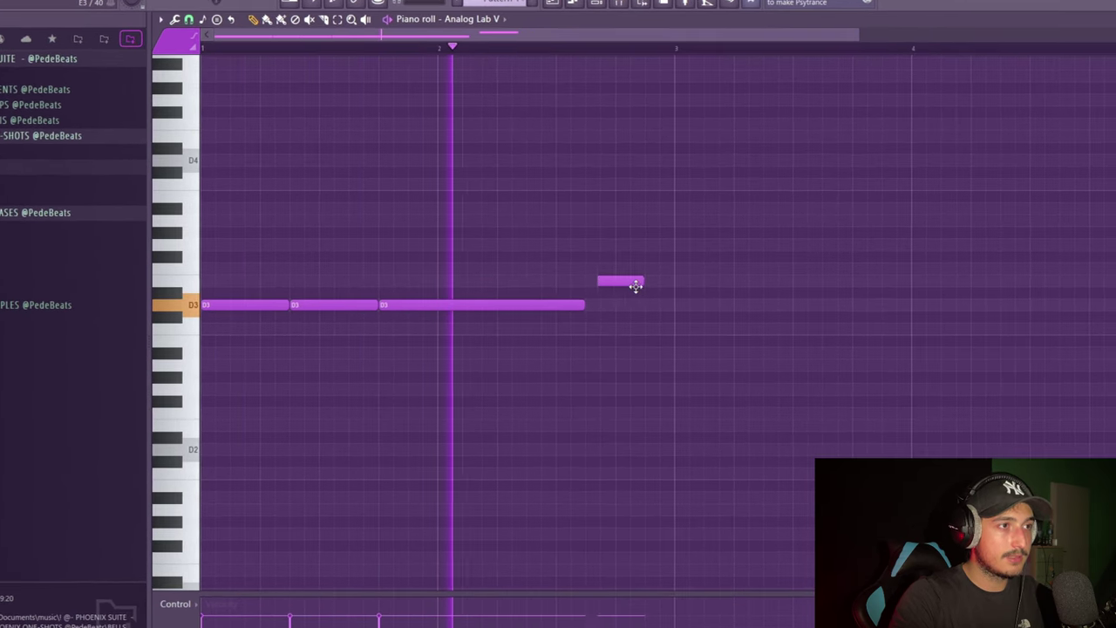
left_click(621, 269)
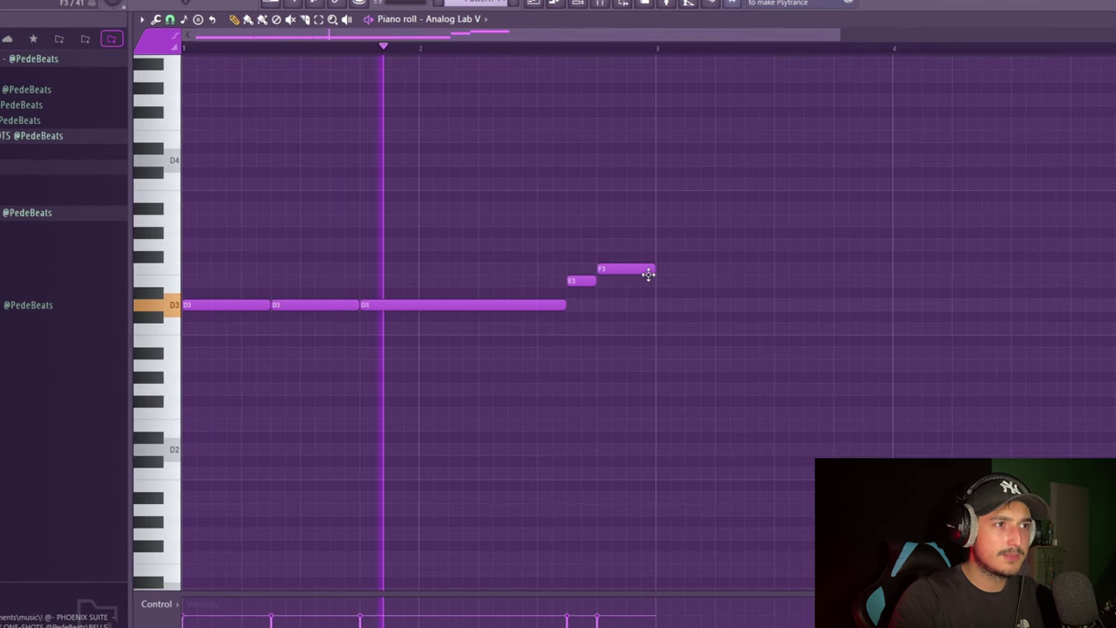
scroll(708, 366, "down", 2)
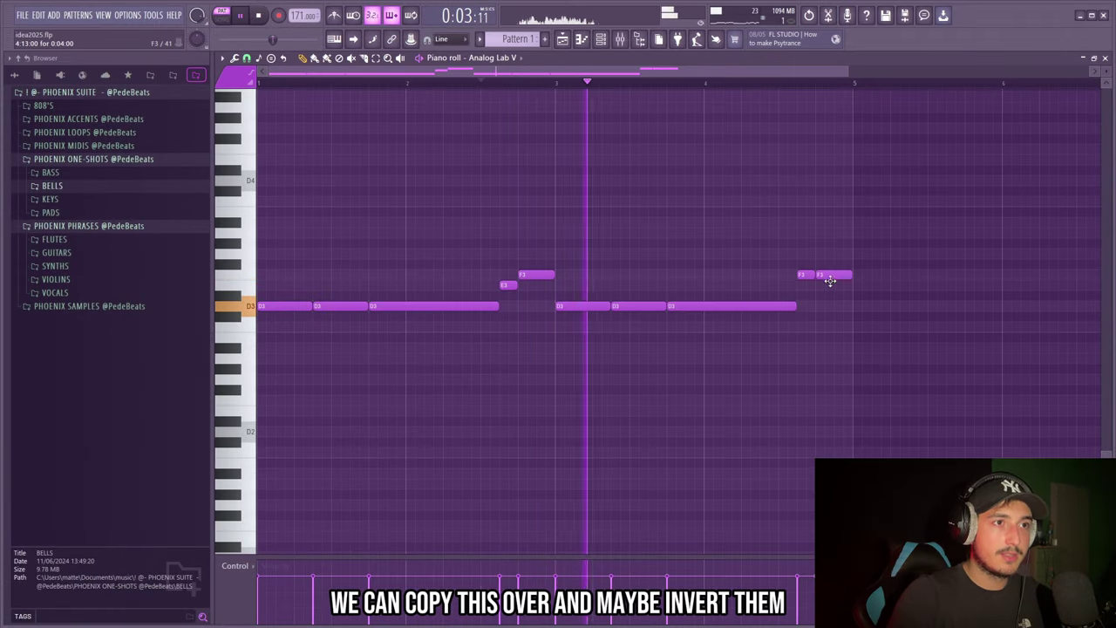
Step: Lower the last F3 to E3, add a high A3 note, and shorten all notes with the articulator
left_click_drag(831, 280, 832, 289)
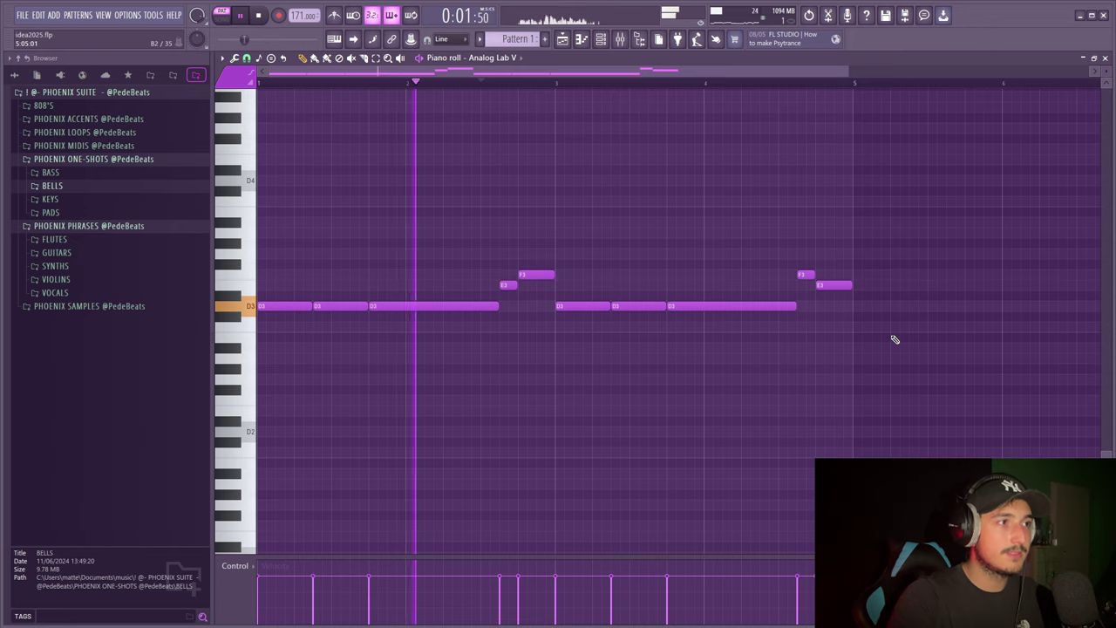
left_click(608, 247)
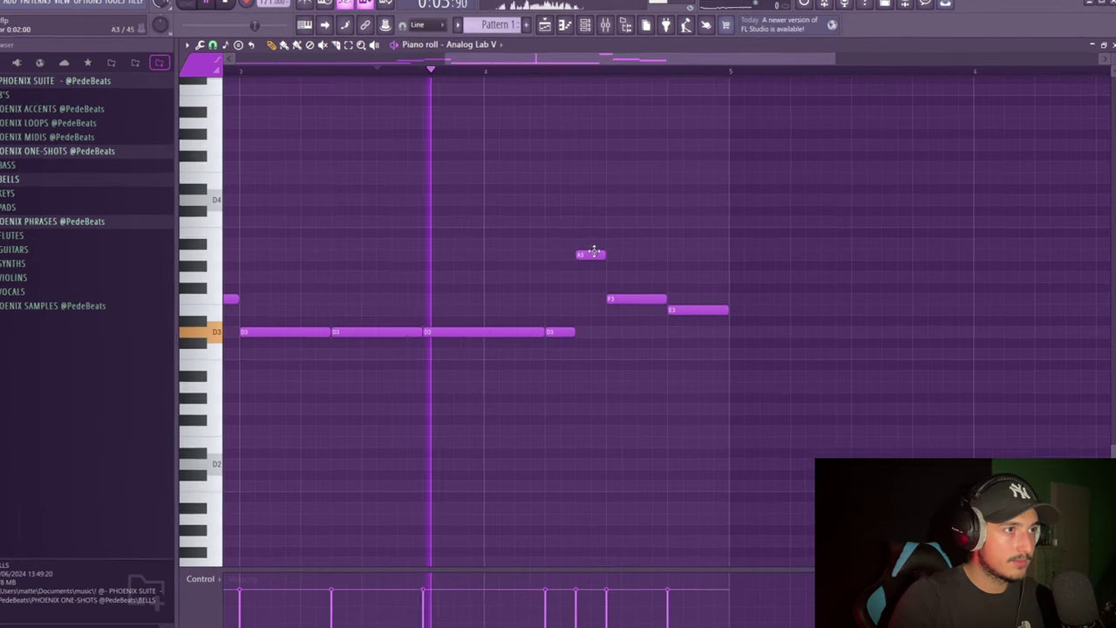
key("ctrl+a")
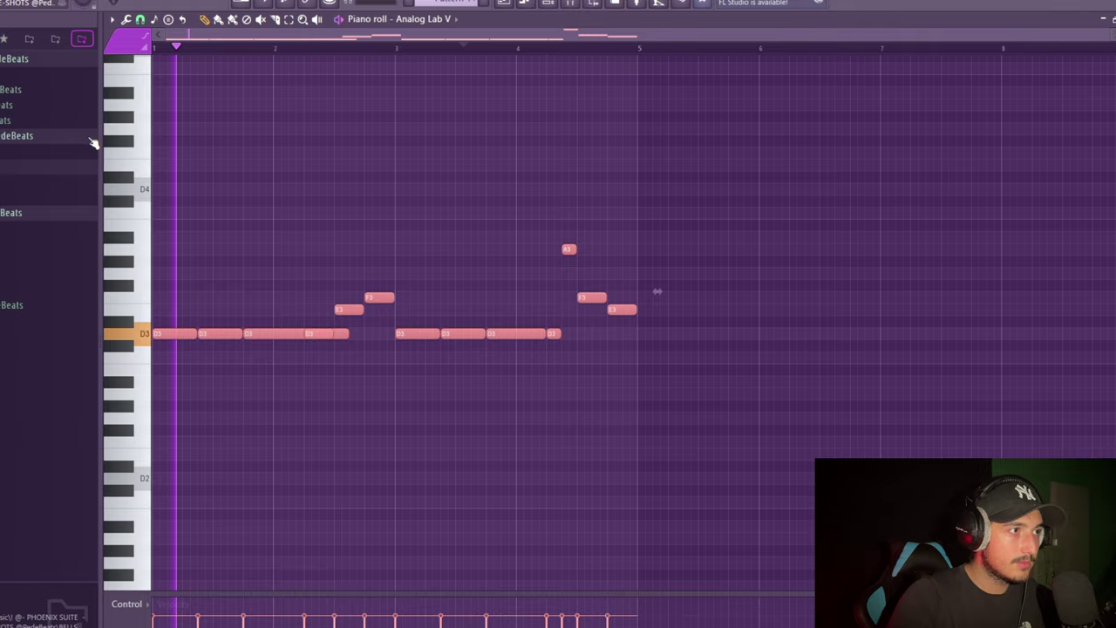
key("alt+e")
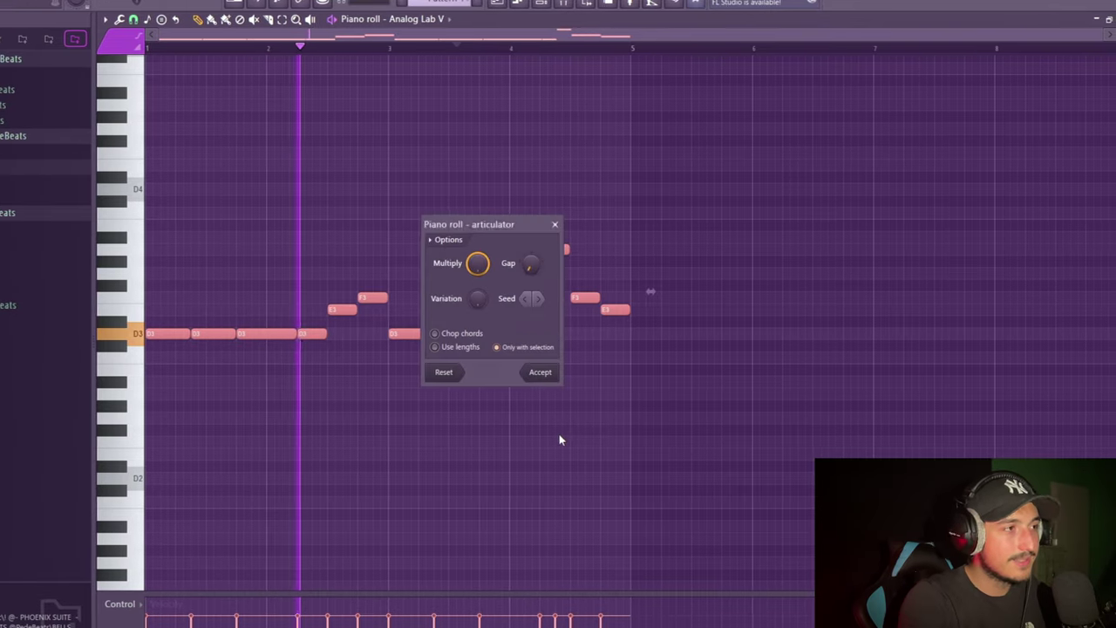
key("Escape")
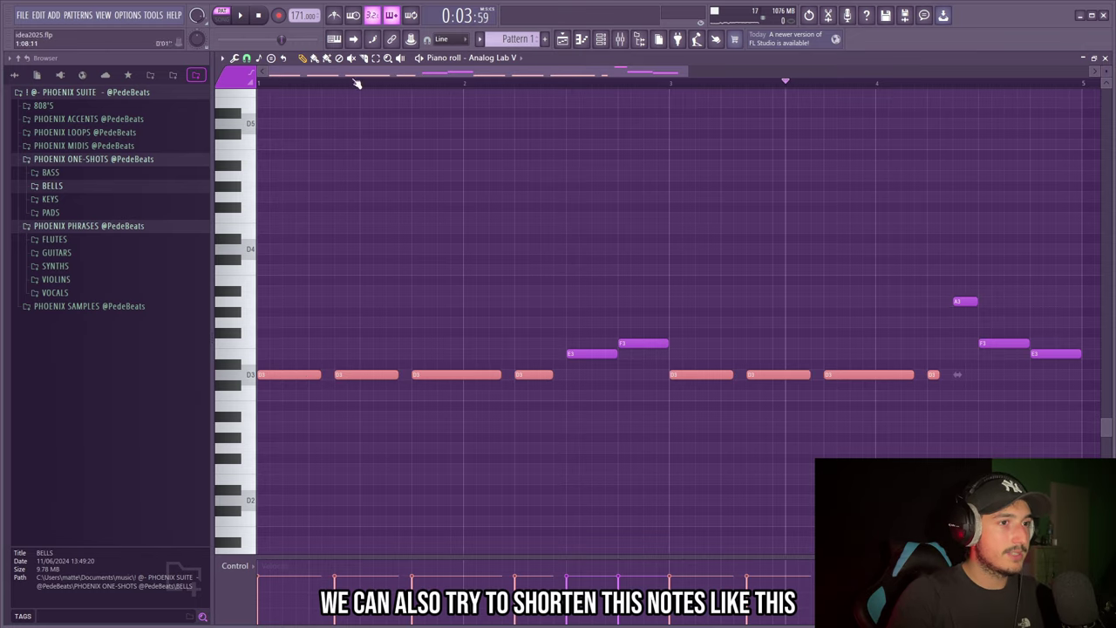
key("space")
scroll(506, 299, "down", 2)
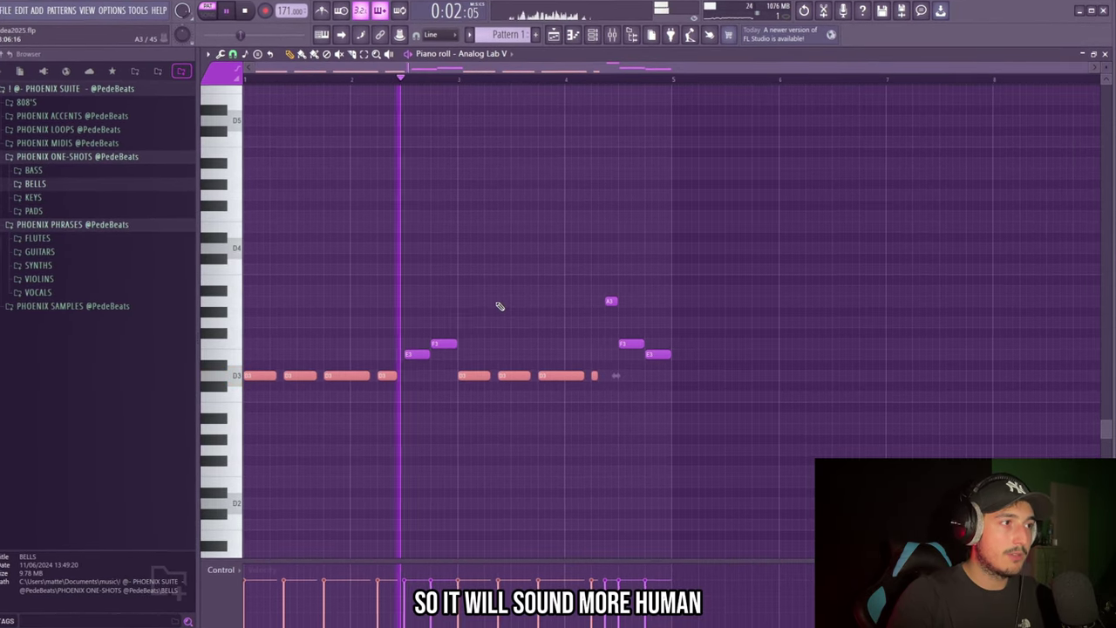
left_click_drag(751, 362, 366, 354)
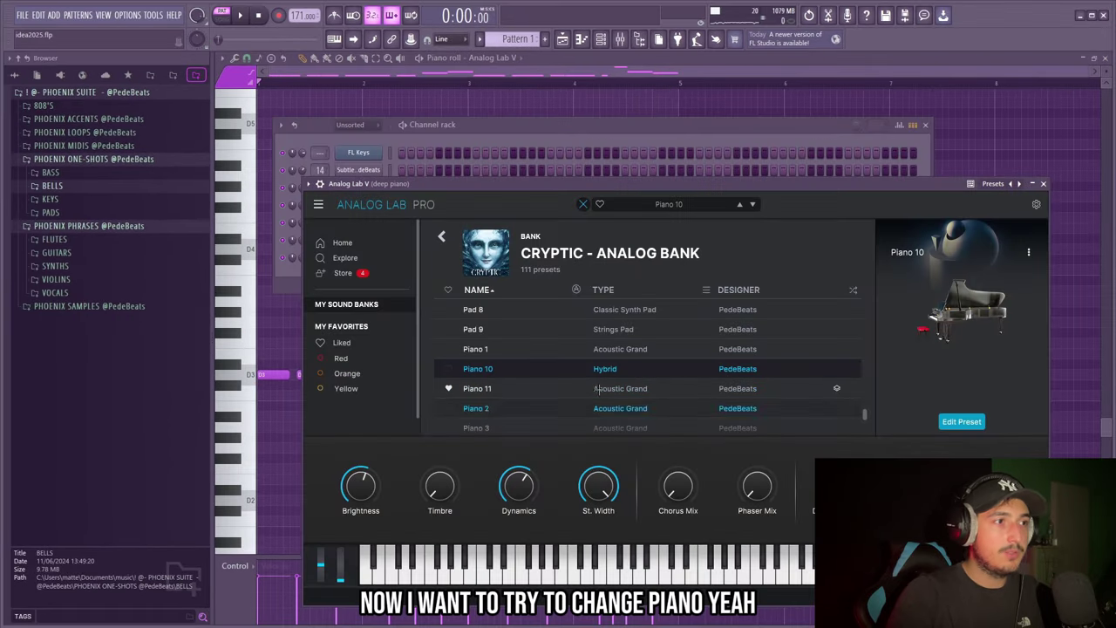
Step: Load and audition Analog Lab's Piano 3 preset, then close the plugin window
scroll(490, 393, "down", 1)
left_click(780, 397)
key("space")
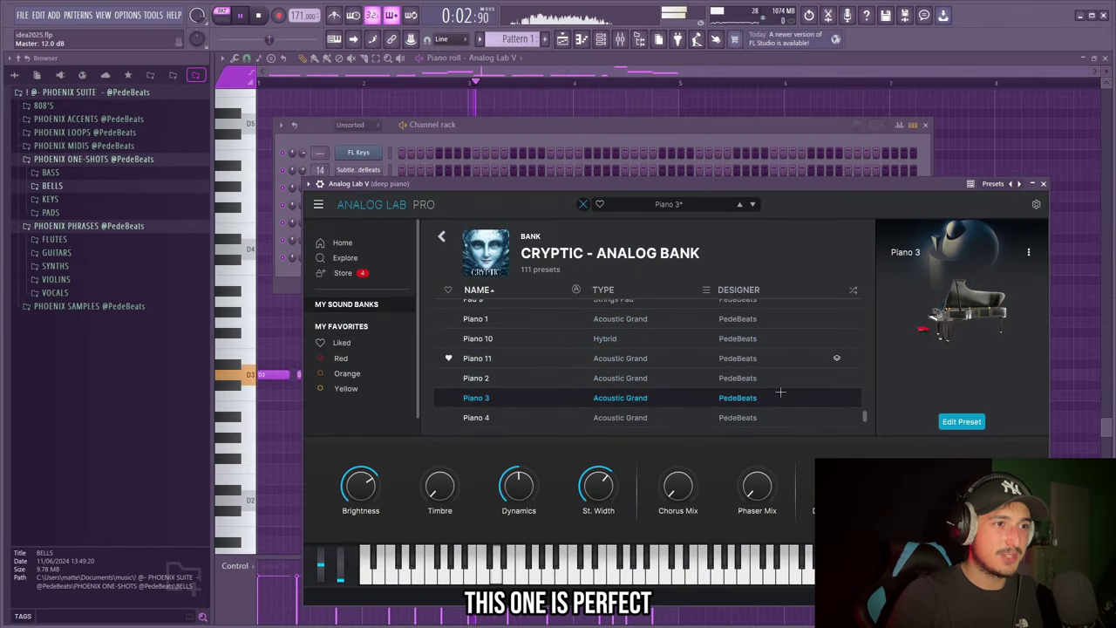
left_click(928, 354)
key("space")
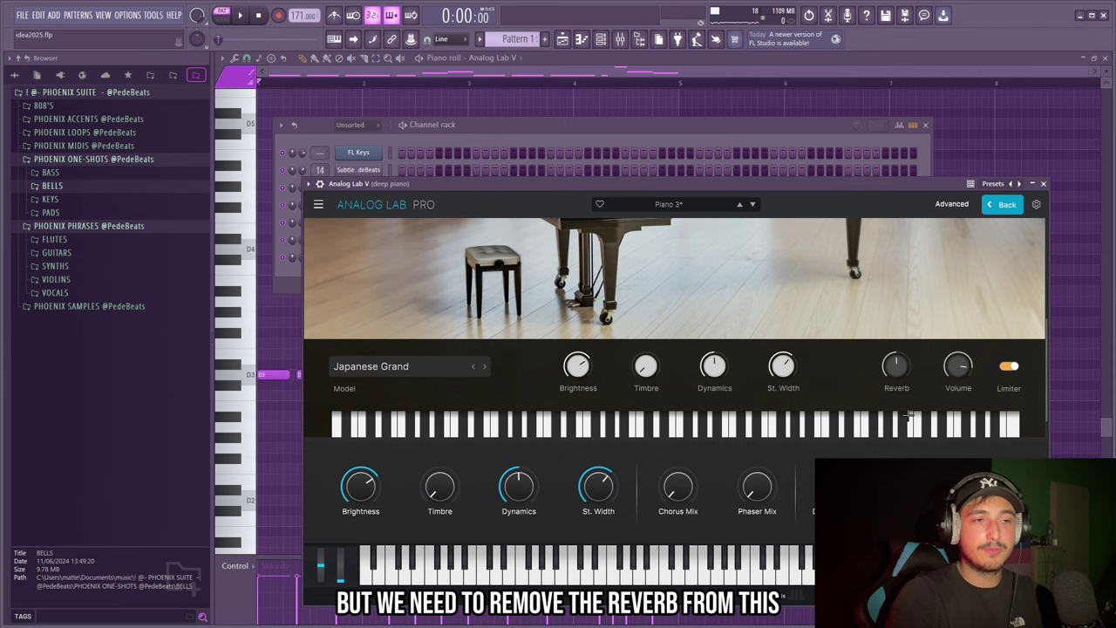
key("space")
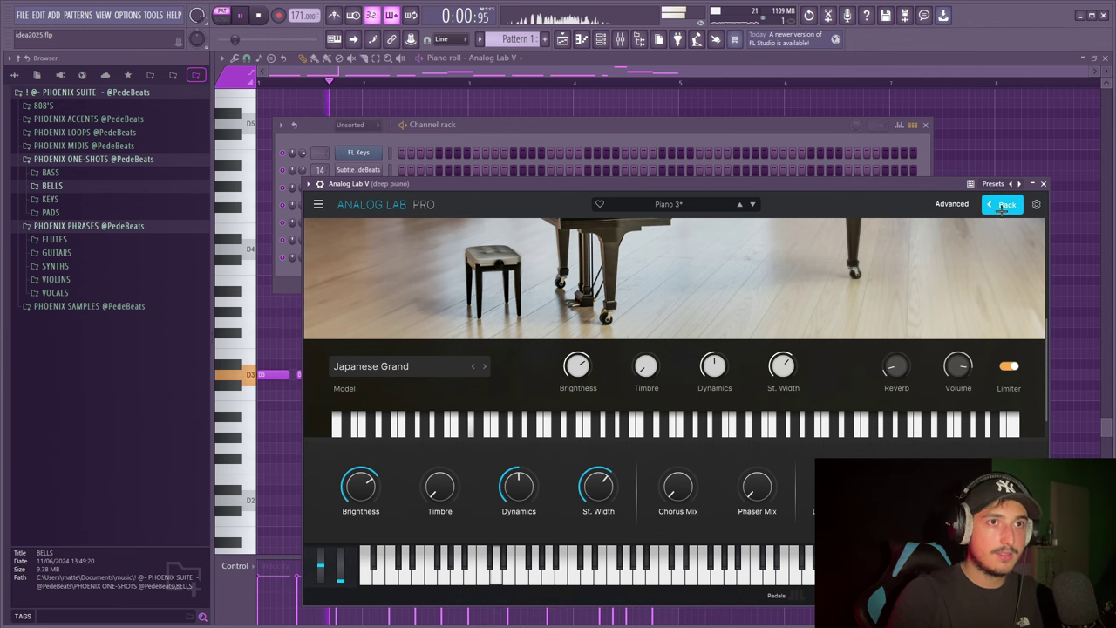
left_click(1005, 205)
left_click(1044, 183)
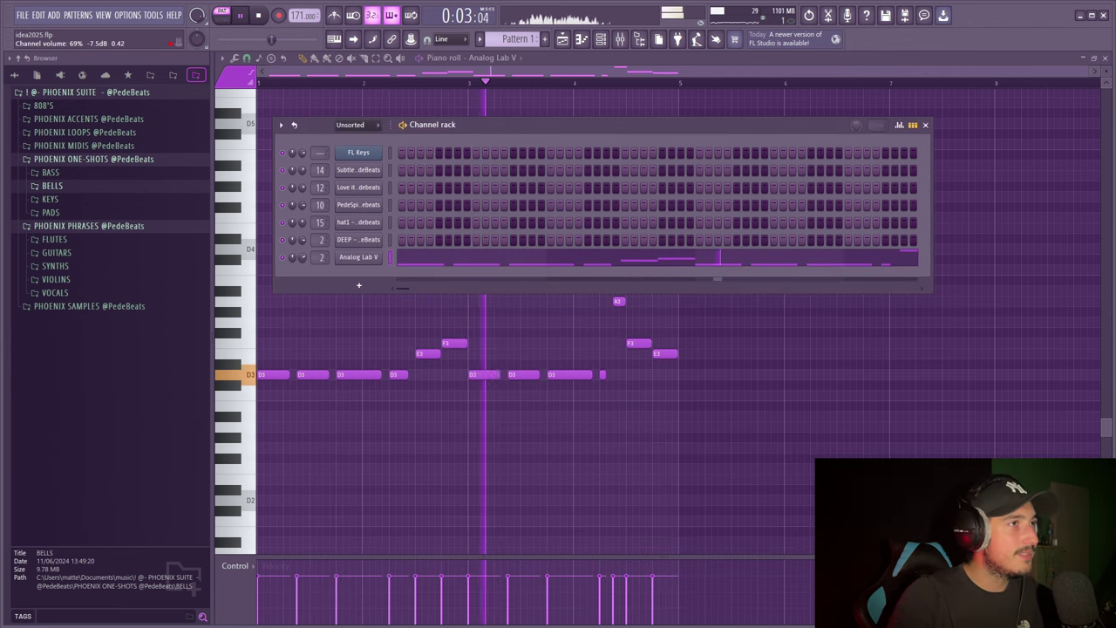
Step: Replace the final D3 hits with a descending A3–G3–F3–E3 run and select all notes
left_click(622, 44)
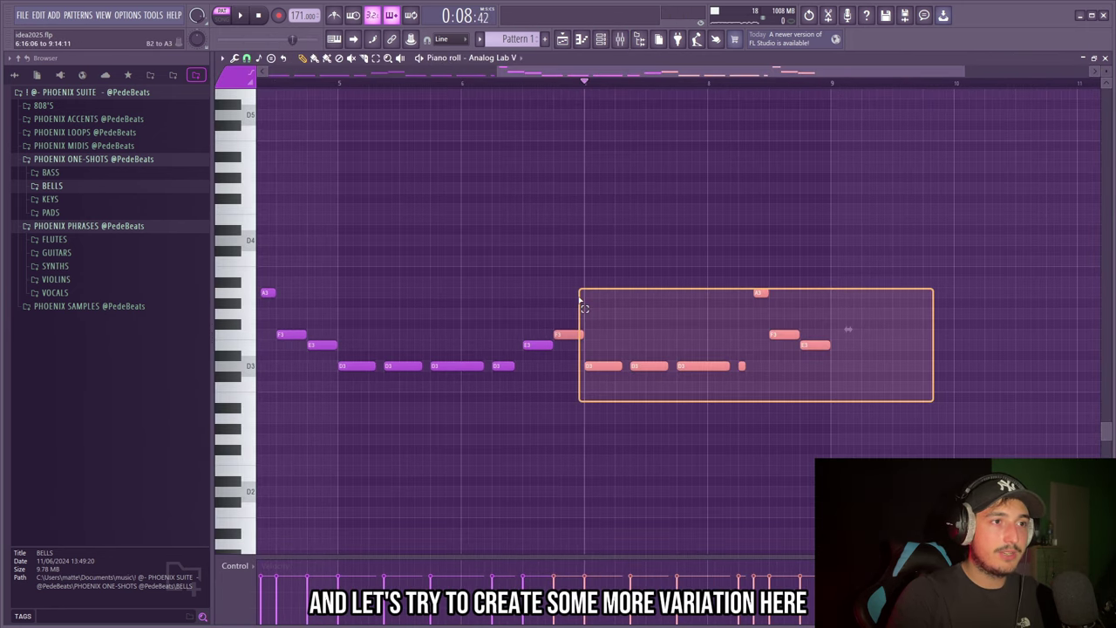
scroll(910, 376, "up", 3)
left_click(666, 365, "ctrl")
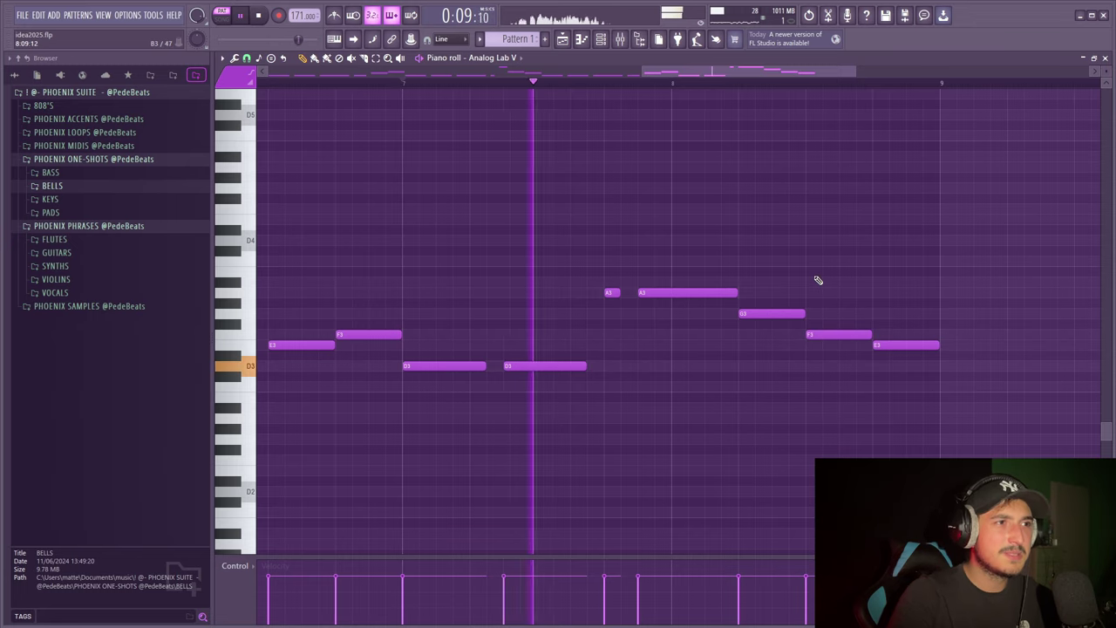
scroll(824, 279, "down", 5)
key("ctrl+a")
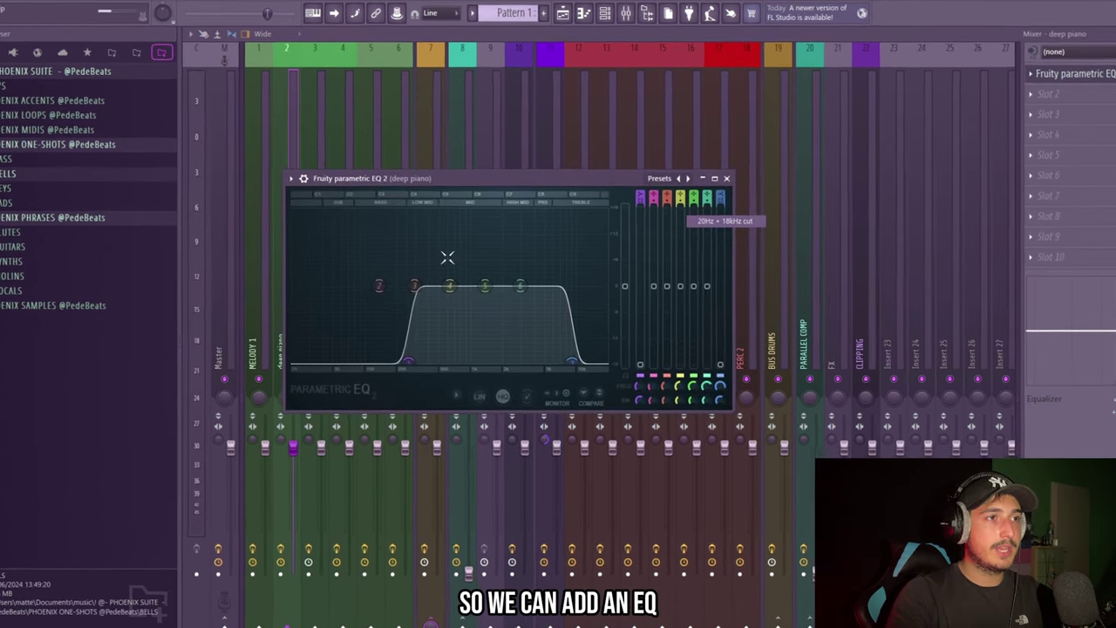
Step: Load the '20Hz + 18kHz cut' EQ preset on the deep piano and raise its low cut
left_click(723, 219)
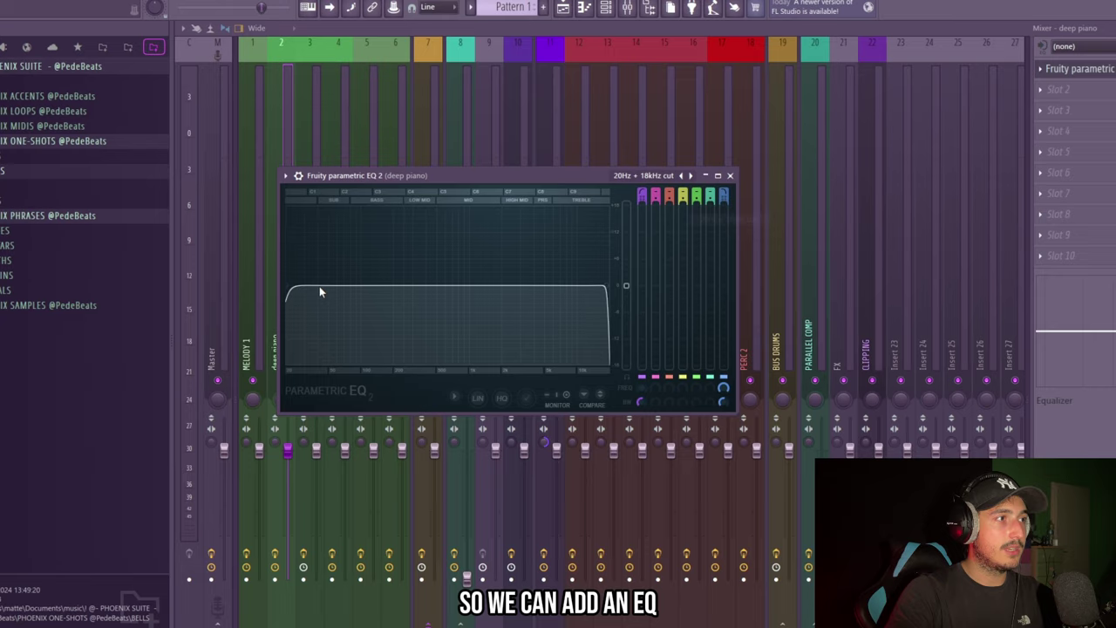
left_click_drag(319, 291, 379, 292)
key("space")
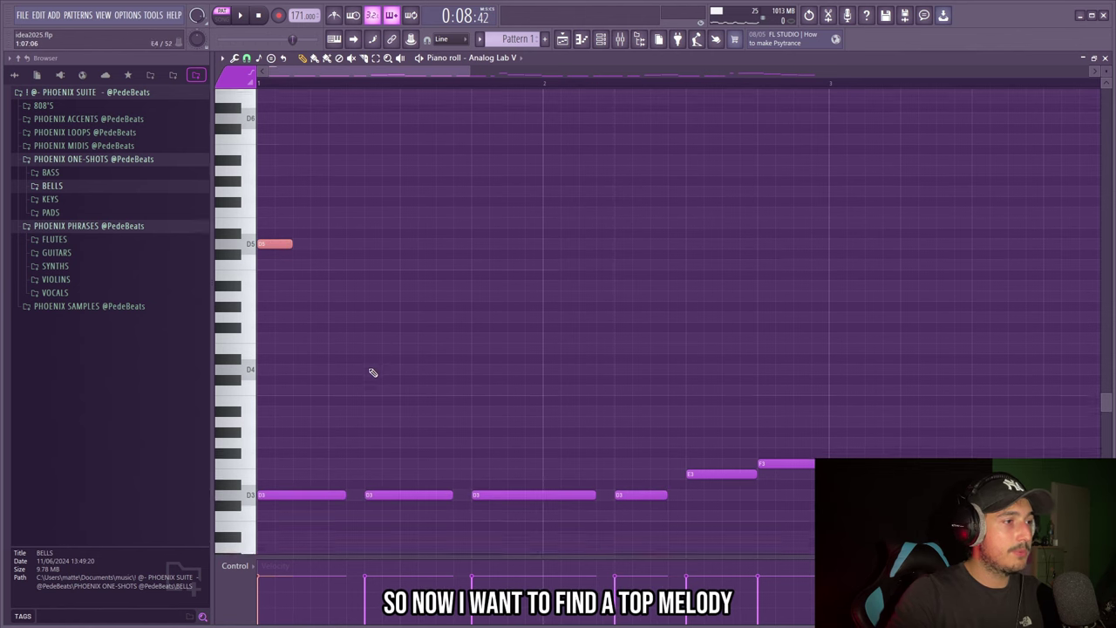
Step: Duplicate the A5–G5–A#5–D5 top phrase with Ctrl+B and marquee-select parts of the melody
scroll(312, 337, "up", 4)
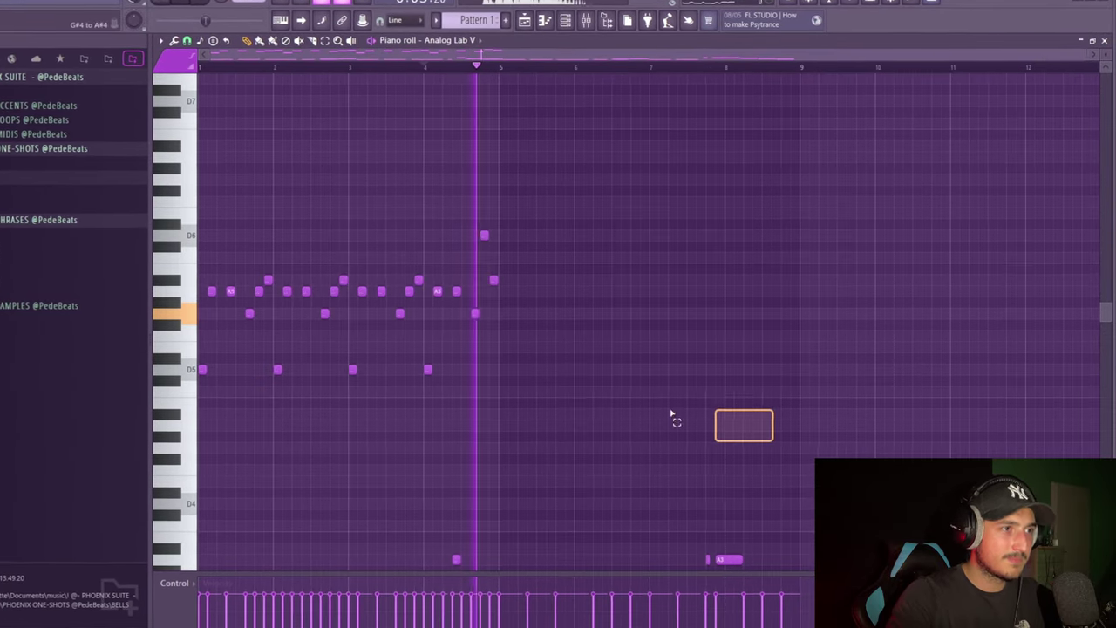
key("ctrl+b")
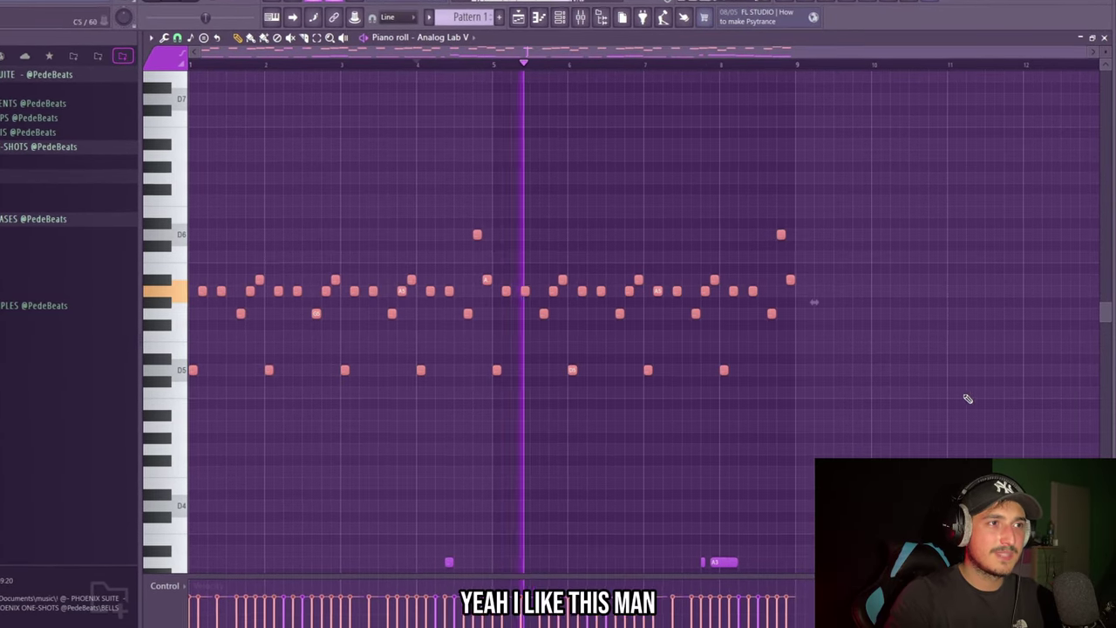
left_click_drag(919, 419, 179, 149)
left_click_drag(942, 419, 169, 194)
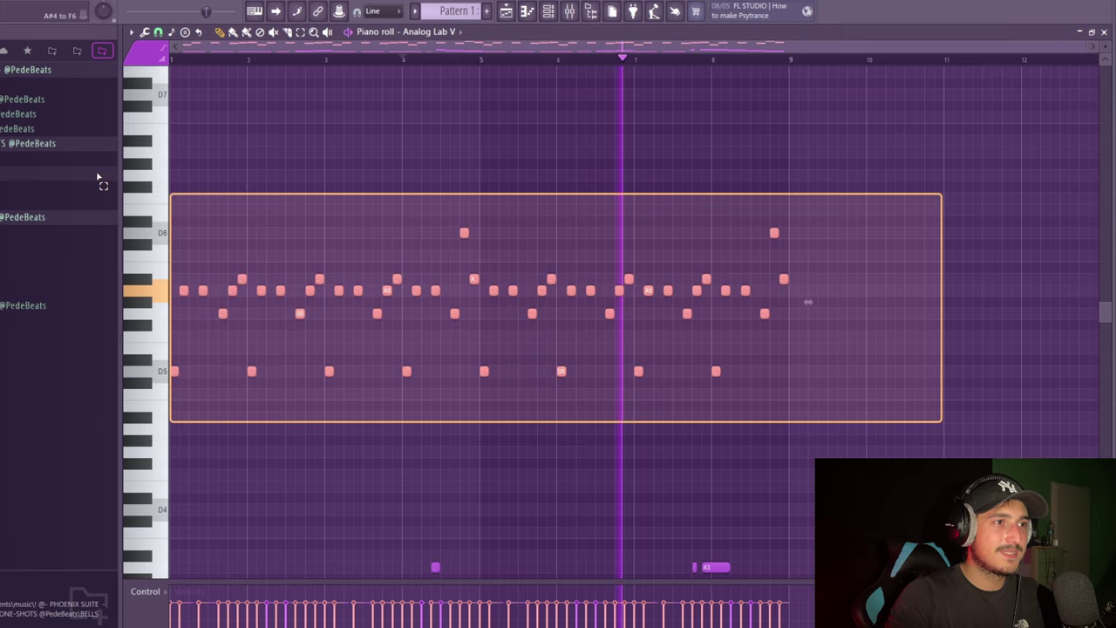
left_click_drag(1004, 422, 928, 336)
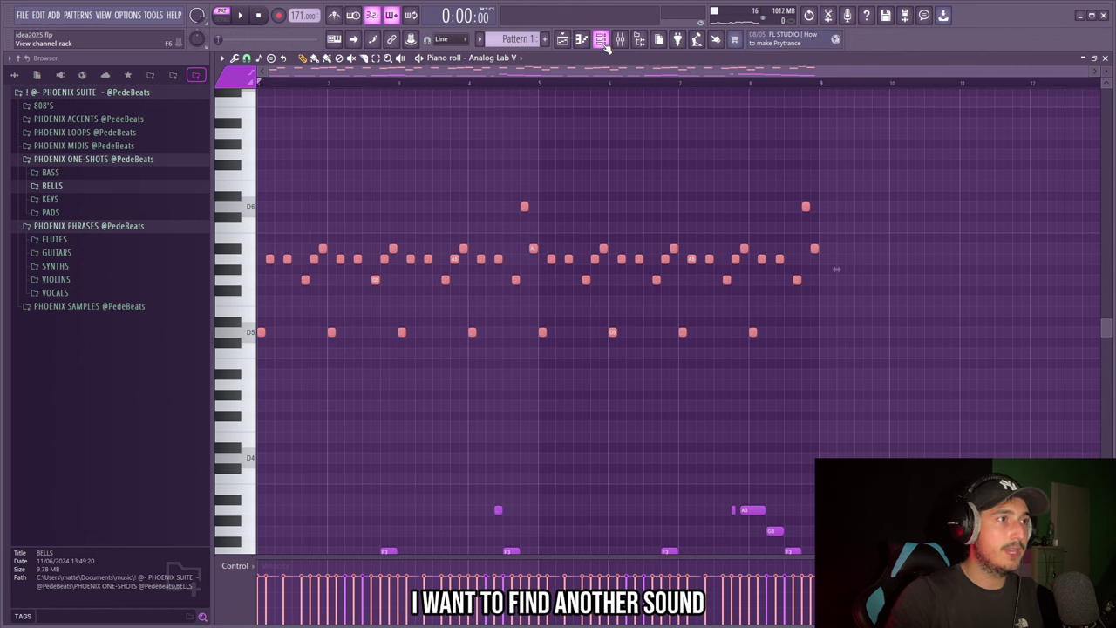
Step: Bring the SIMPLE bell notes into the piano roll and drop them an octave
left_click(602, 41)
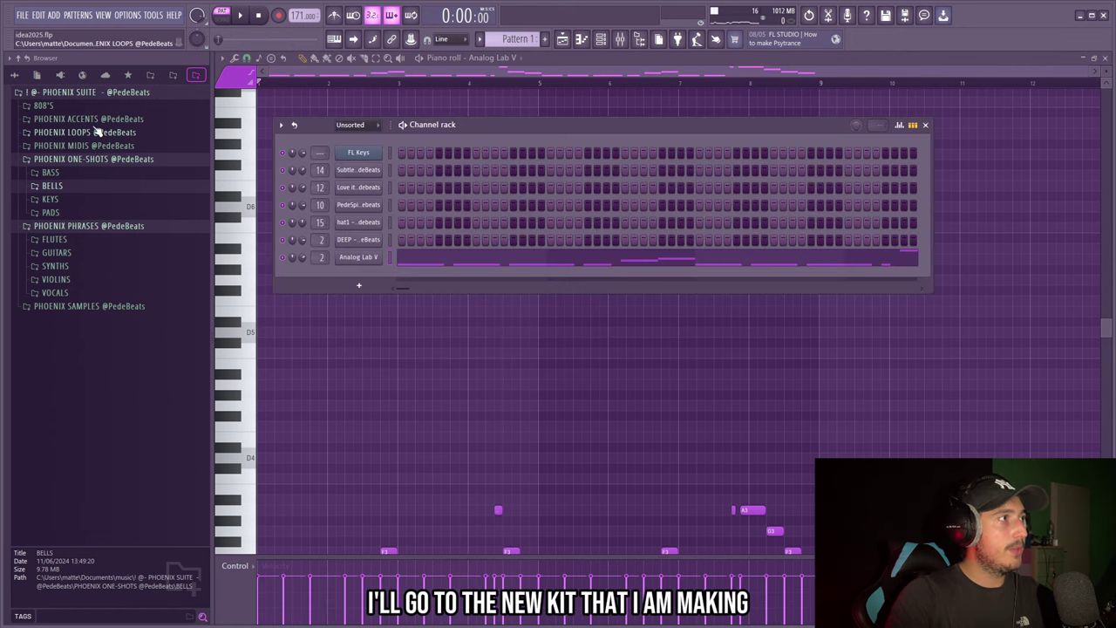
left_click(54, 187)
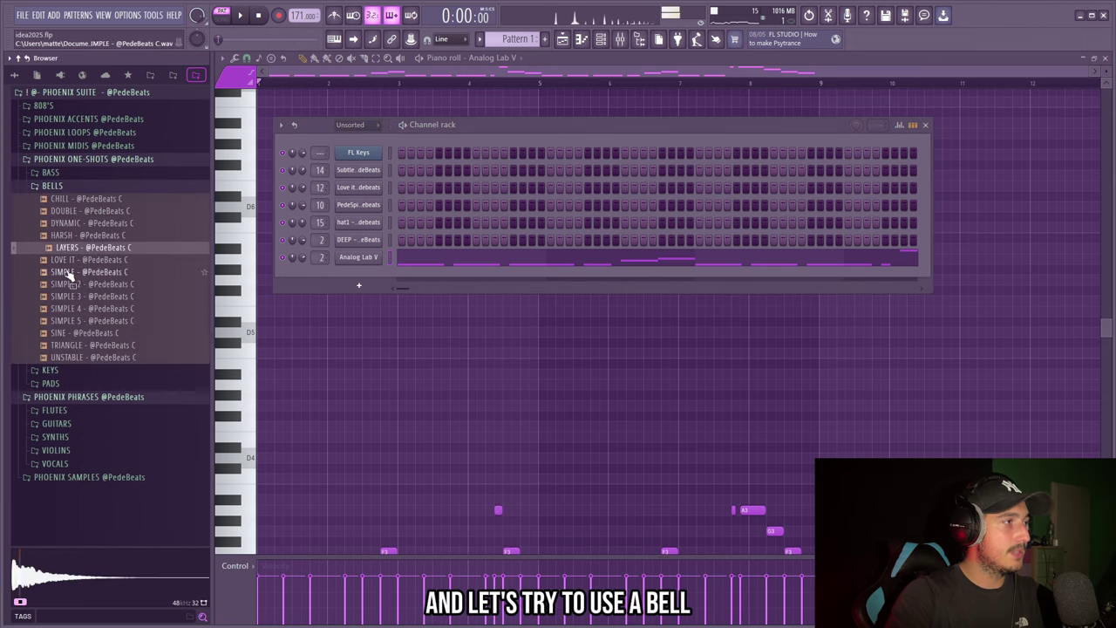
left_click_drag(79, 276, 580, 43)
key("space")
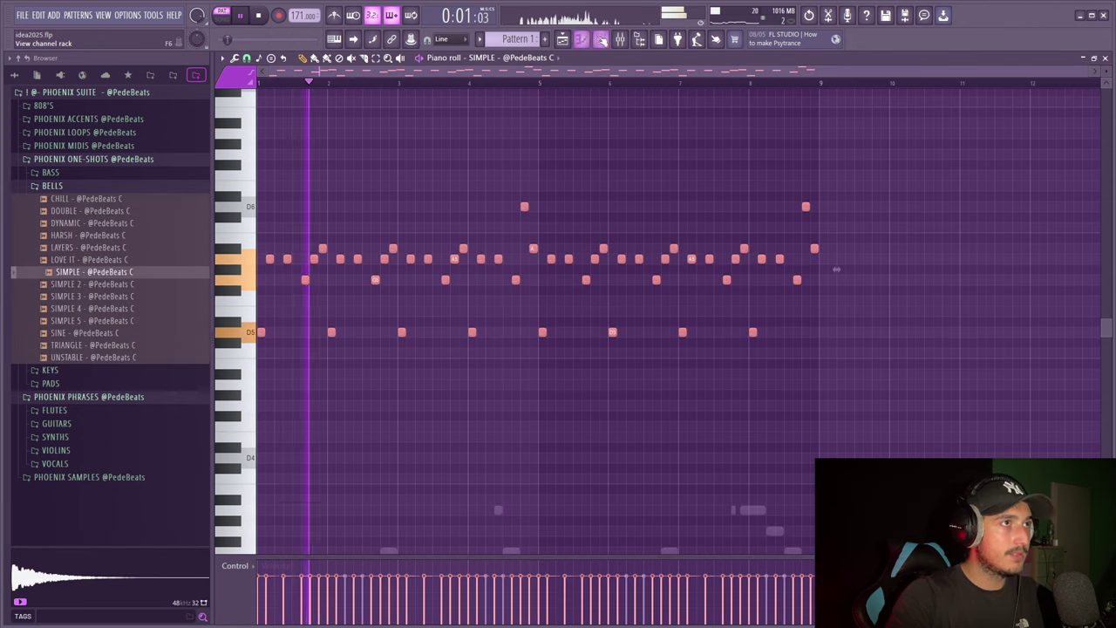
left_click(602, 40)
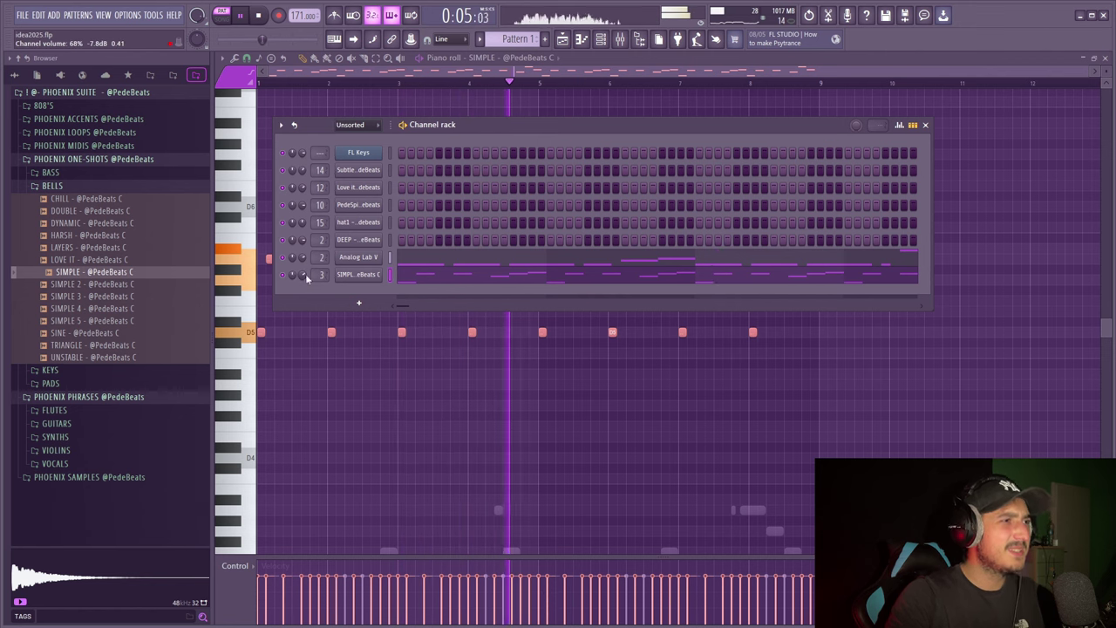
key("F6")
key("space")
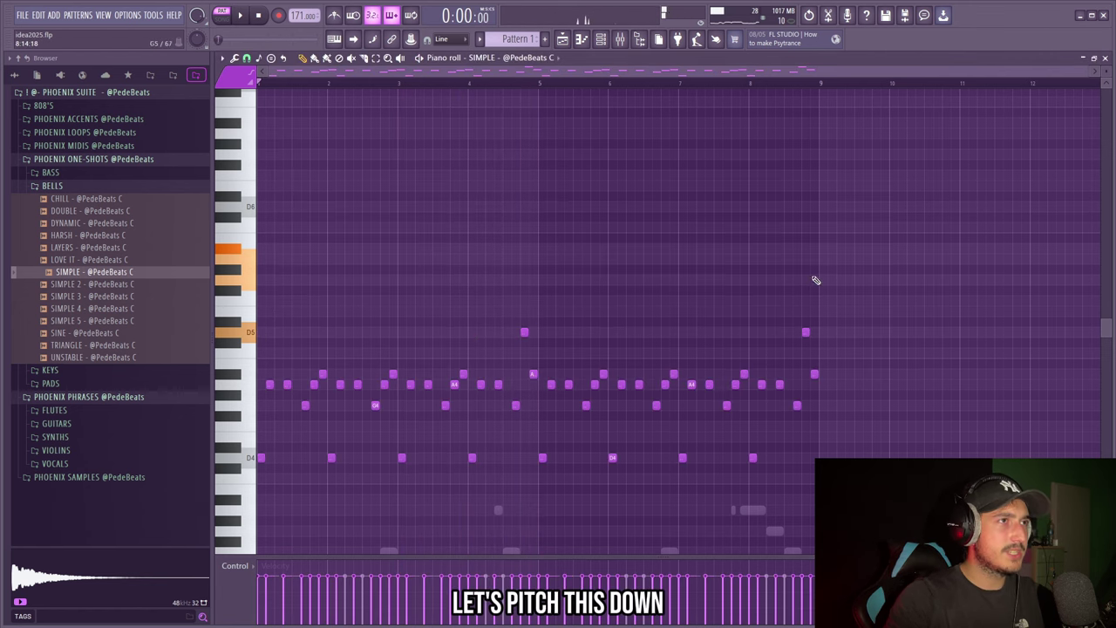
Step: Set the SIMPLE channel's volume envelope Release to 57%
left_click(610, 41)
left_click(348, 276)
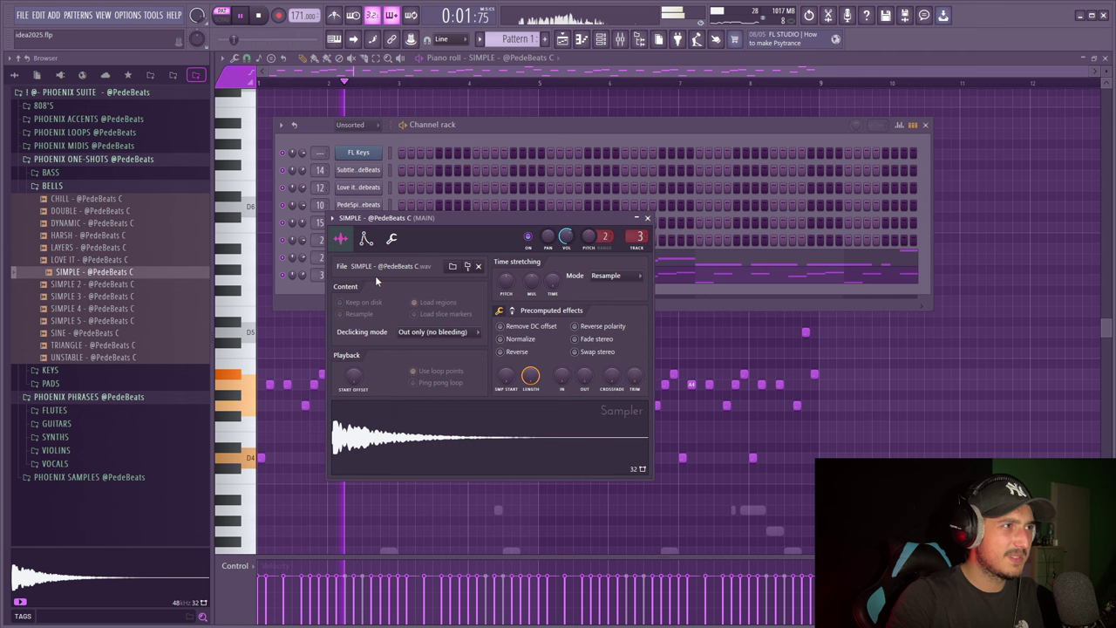
left_click(367, 238)
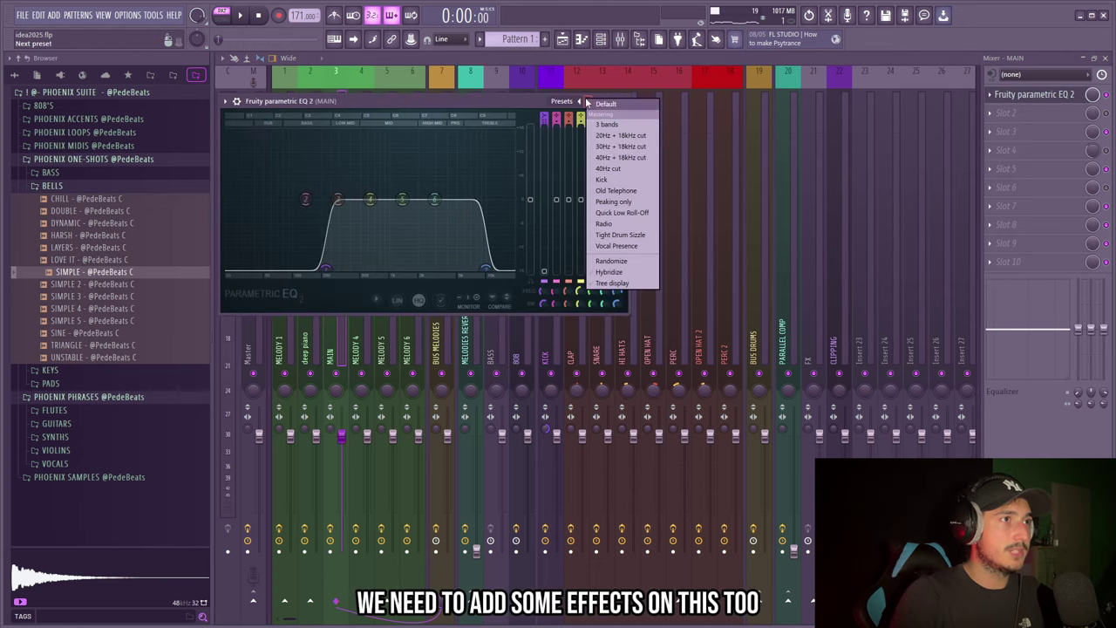
Step: Apply the '20Hz + 18kHz cut' EQ and Portal's OLD&SLOW preset to the MAIN track
left_click(620, 135)
key("space")
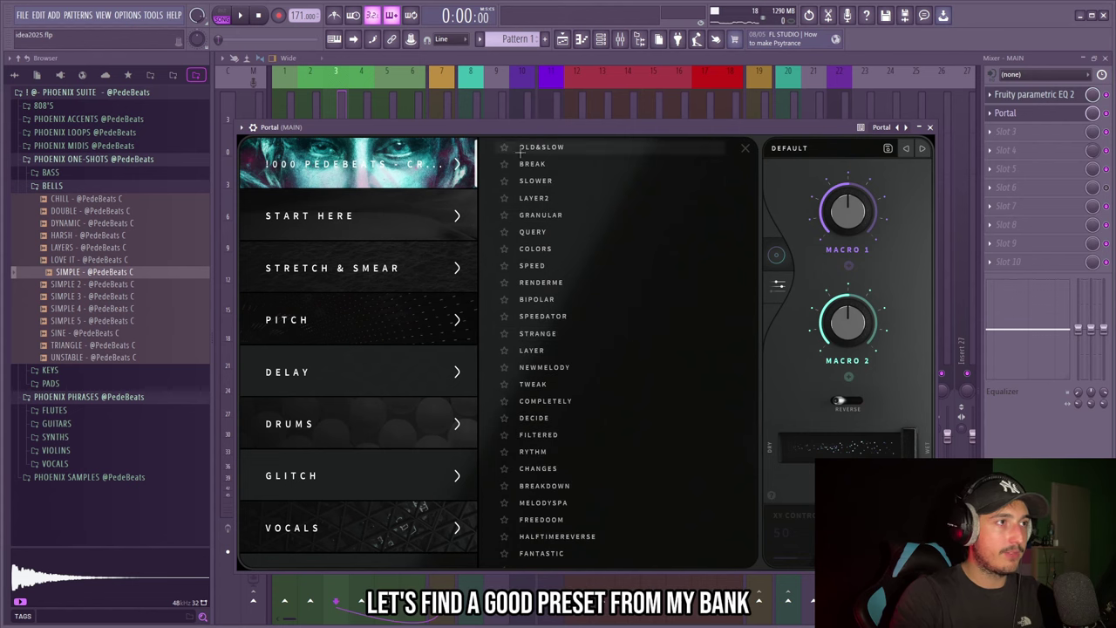
left_click(532, 148)
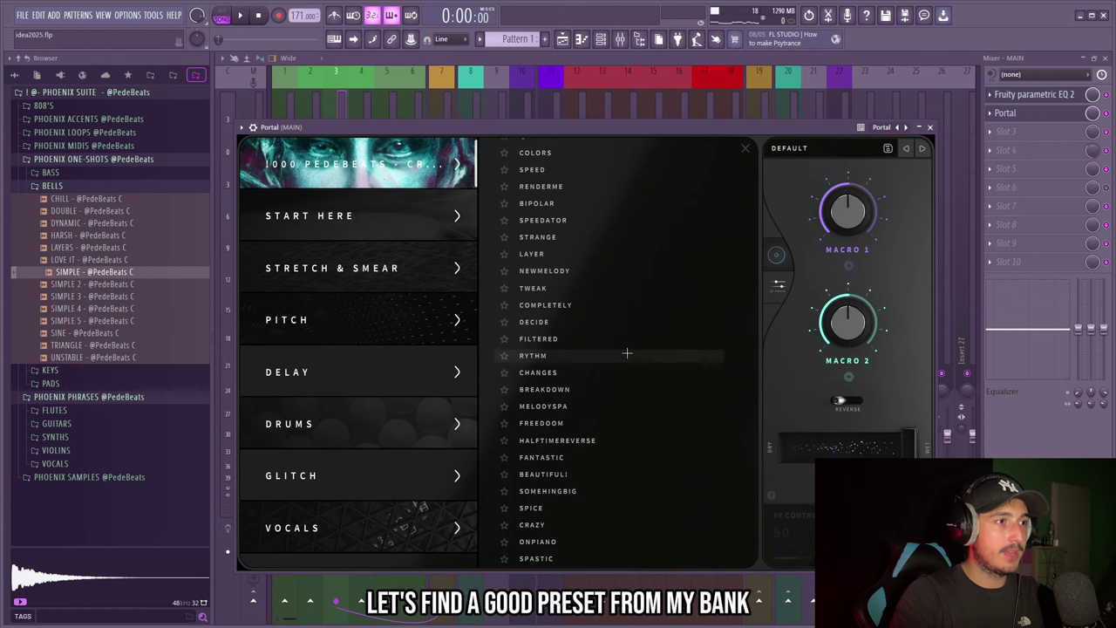
left_click(932, 128)
left_click(563, 39)
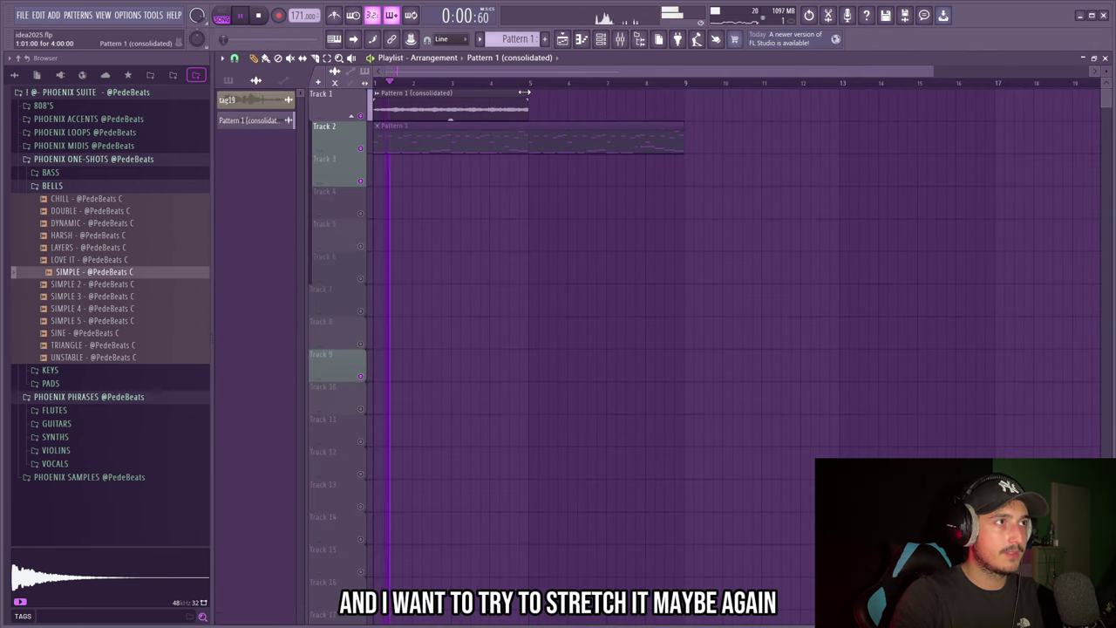
Step: Trim the consolidated Pattern 1 clip to two bars and route it to mixer track MELODY 6
double_click(450, 95)
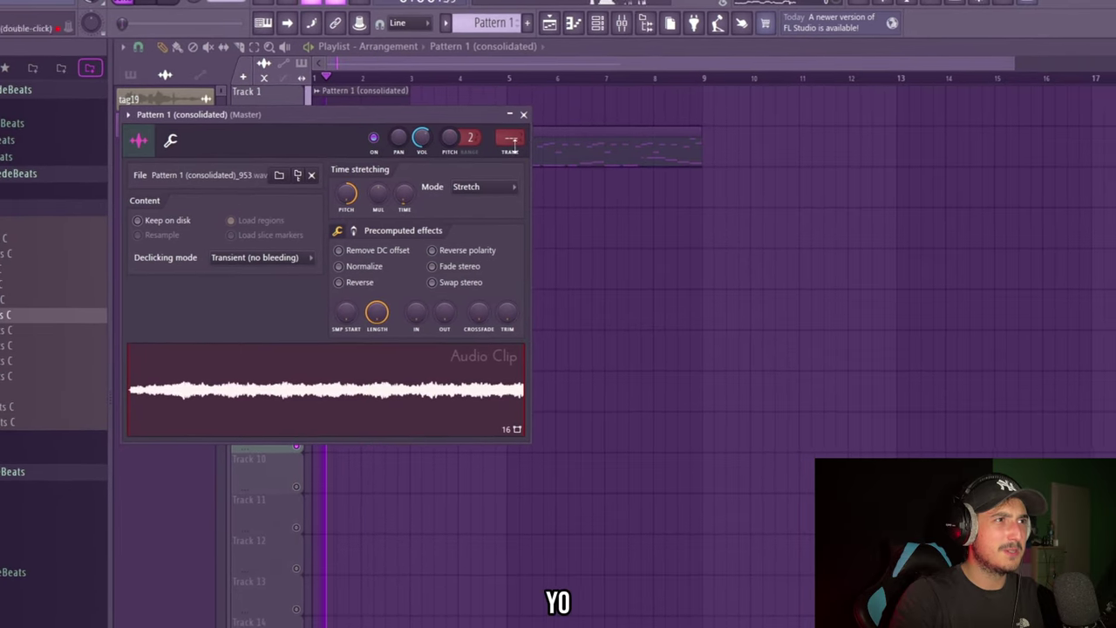
key("Escape")
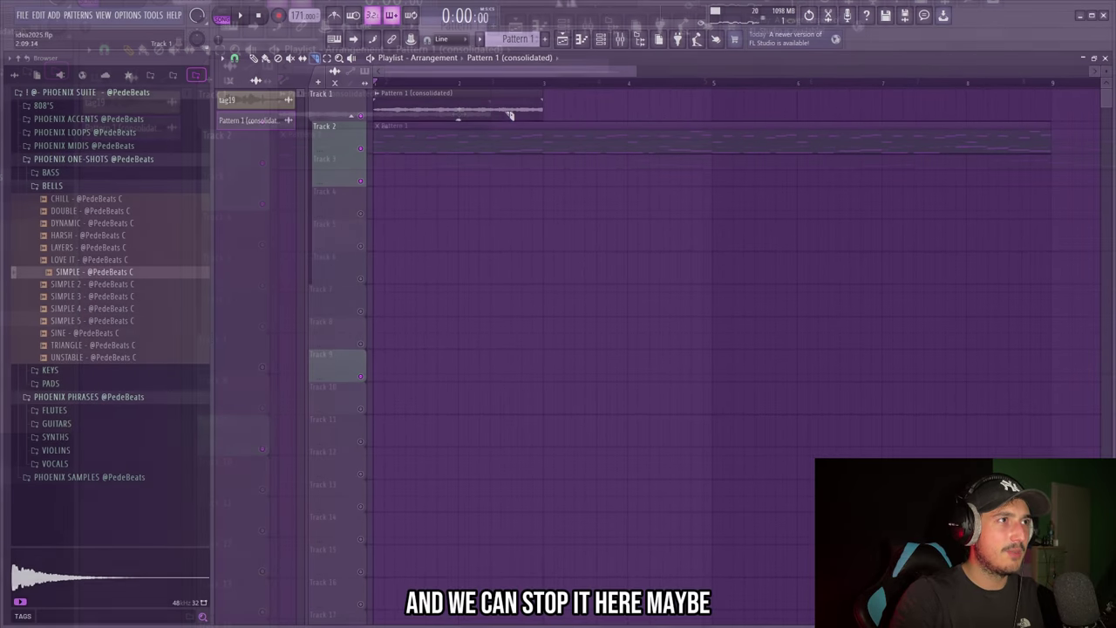
left_click_drag(534, 114, 495, 106)
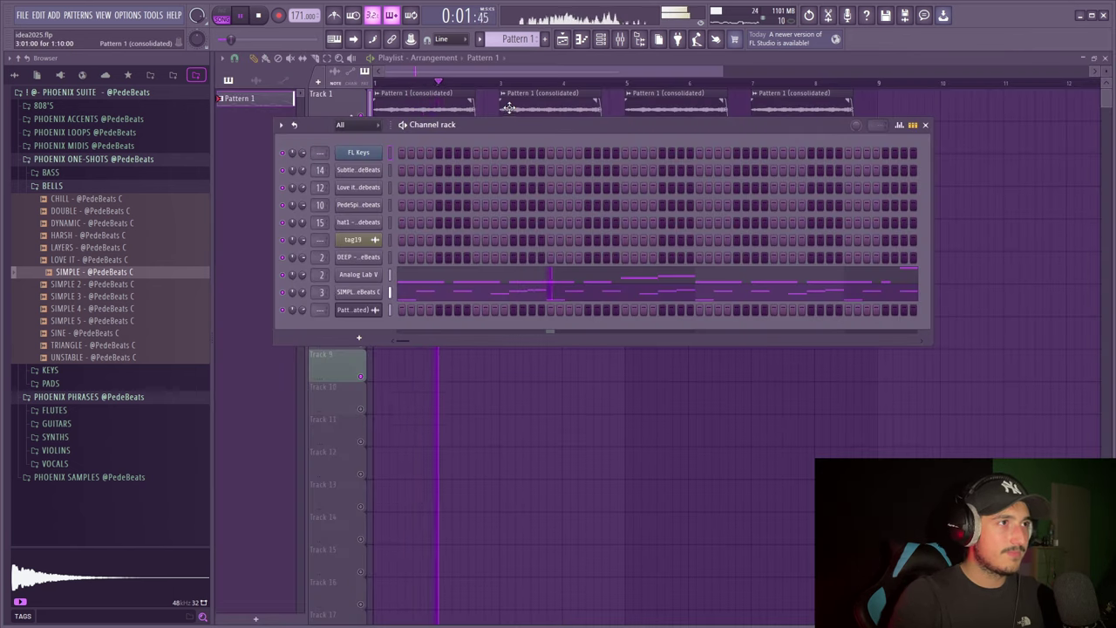
double_click(509, 107)
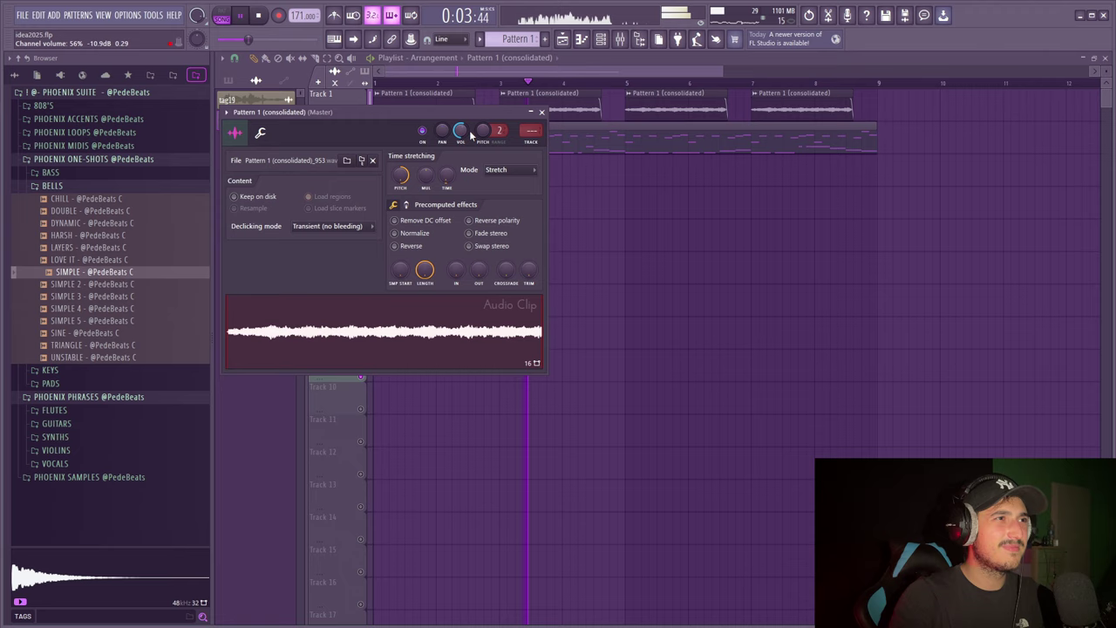
key("space")
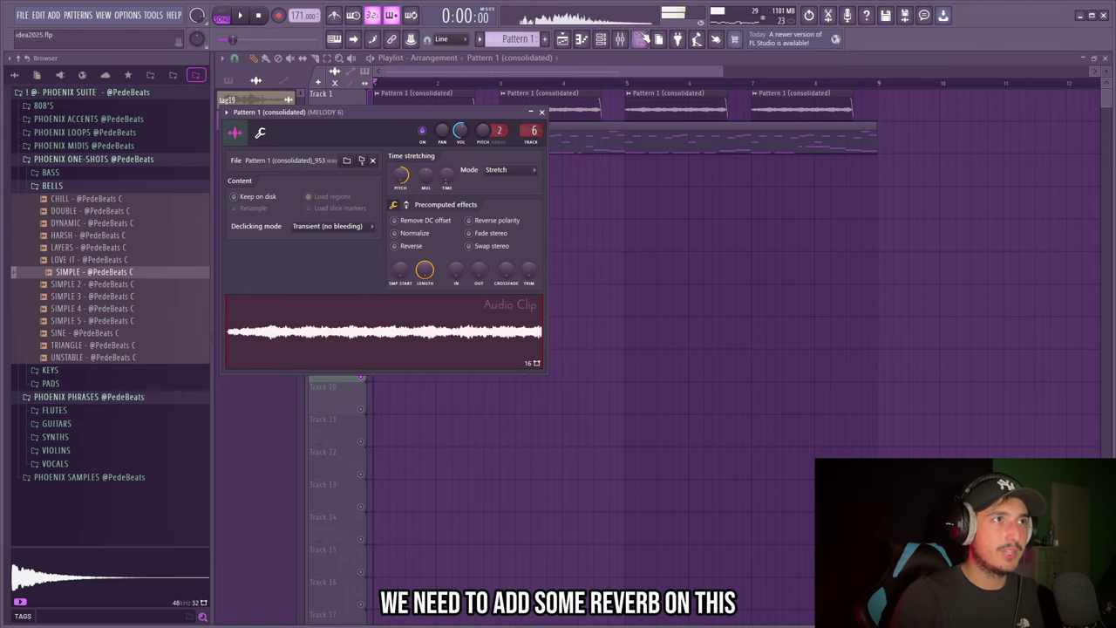
Step: Load Fruity Reeverb 2 in MELODY 6's second FX slot and lower its fader slightly
left_click(621, 39)
left_click(1003, 114)
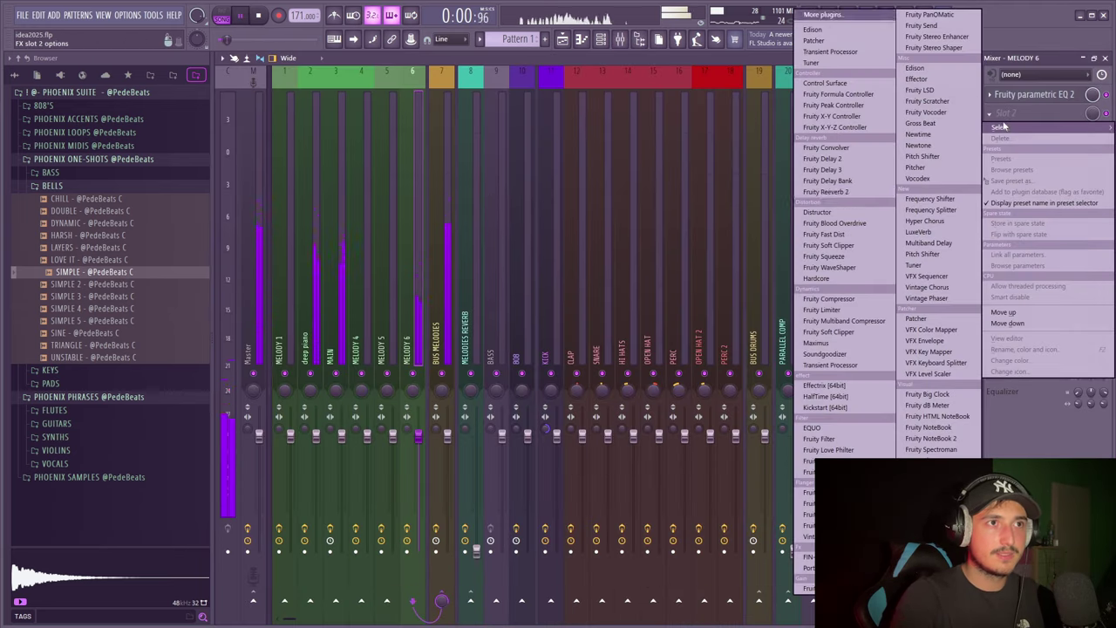
left_click(826, 192)
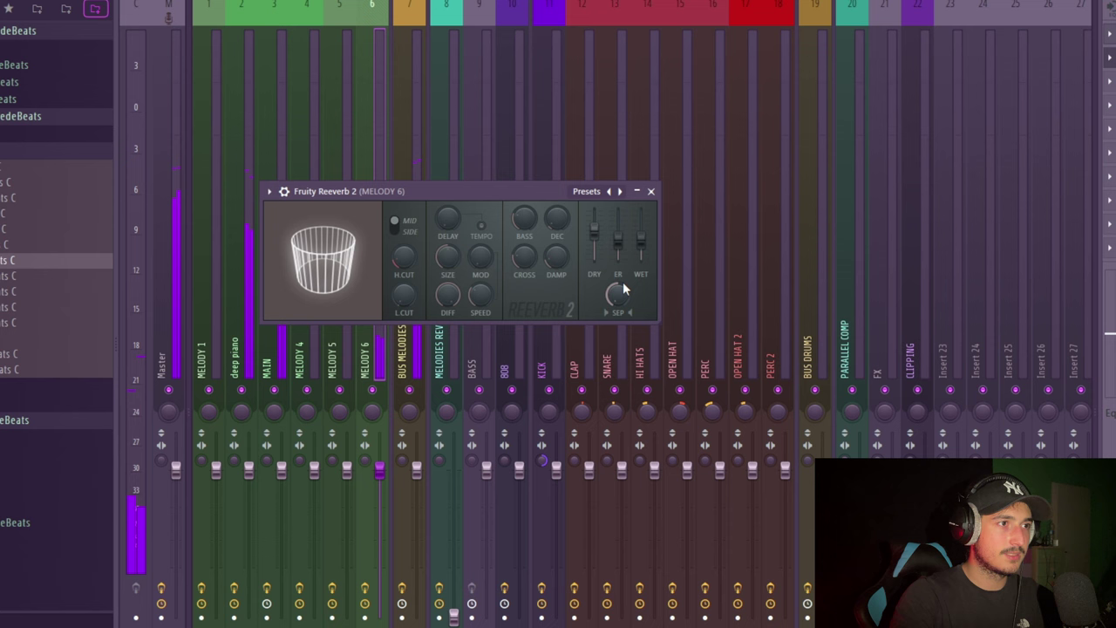
key("Escape")
left_click_drag(382, 449, 382, 458)
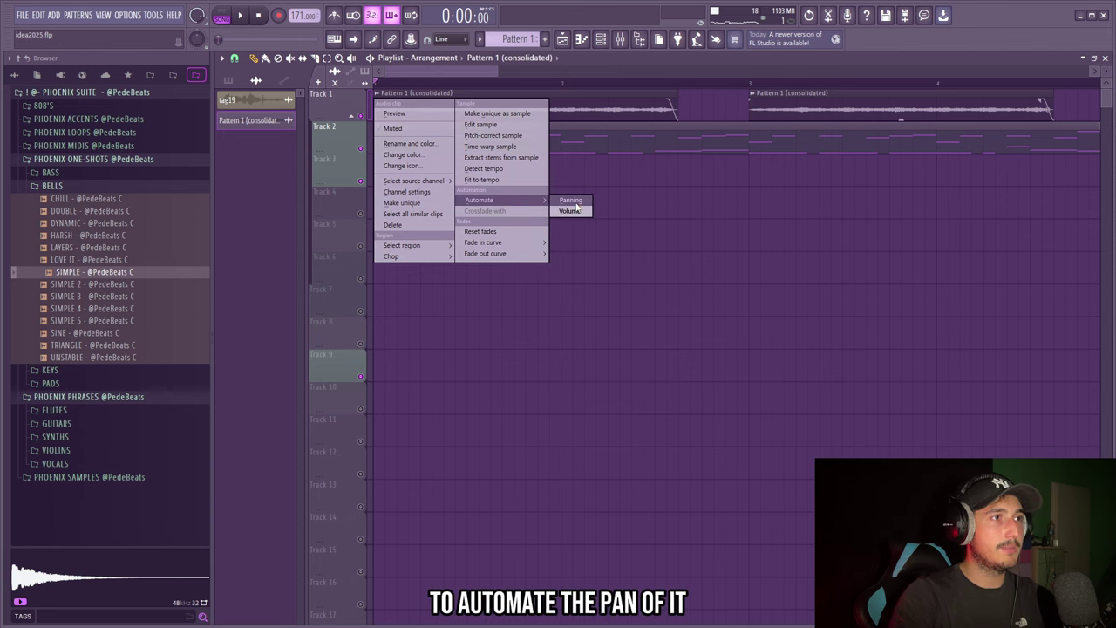
Step: Add faster LFO panning automation to the melody clip and replace the later Track 1 clips with panned copies
left_click(573, 201)
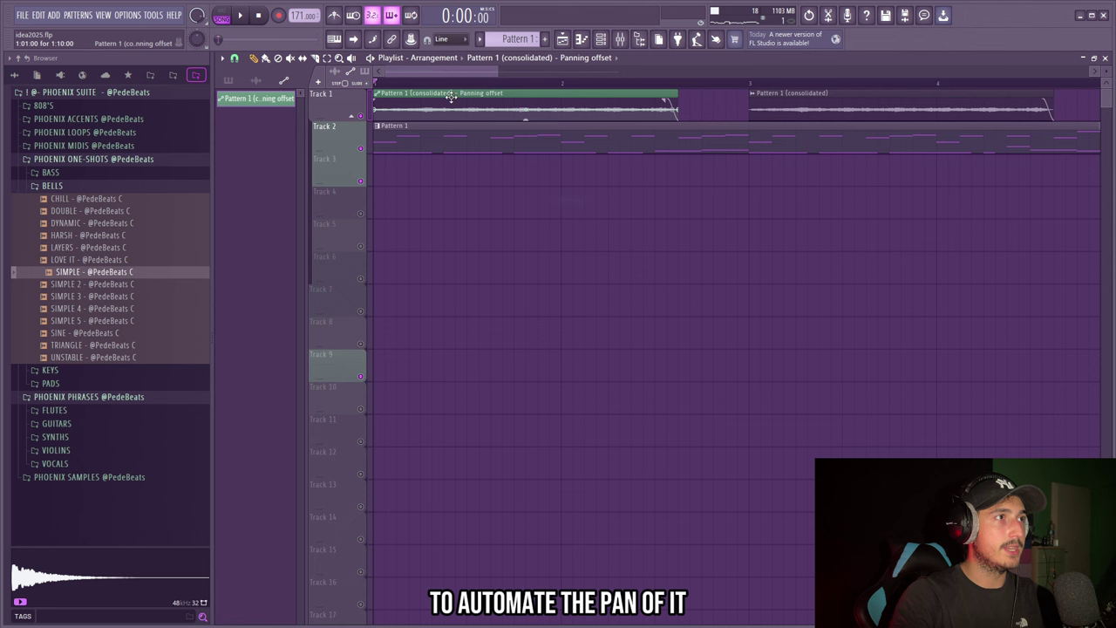
mouse_move(249, 307)
left_mouse_down()
mouse_move(250, 279)
mouse_move(250, 300)
left_mouse_up()
left_click(501, 91)
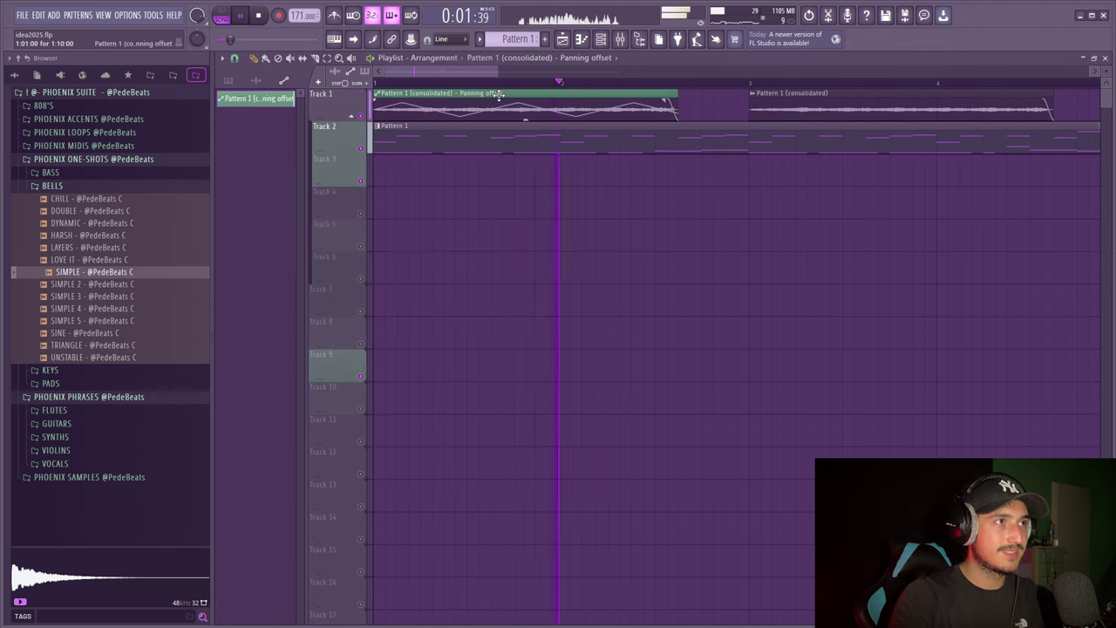
scroll(764, 137, "down", 2)
scroll(764, 137, "down", 2)
key("Delete")
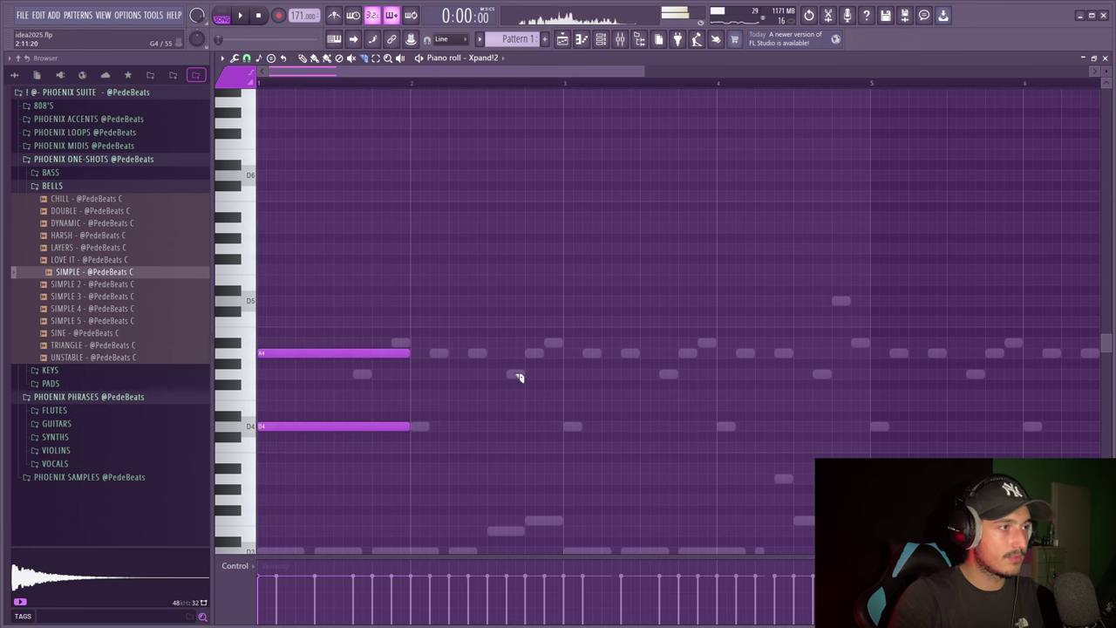
Step: Halve the chord notes, raise them to D5/A5, copy them right and lift two A5s to A#5
left_click_drag(476, 352, 400, 352)
key("ctrl+Up")
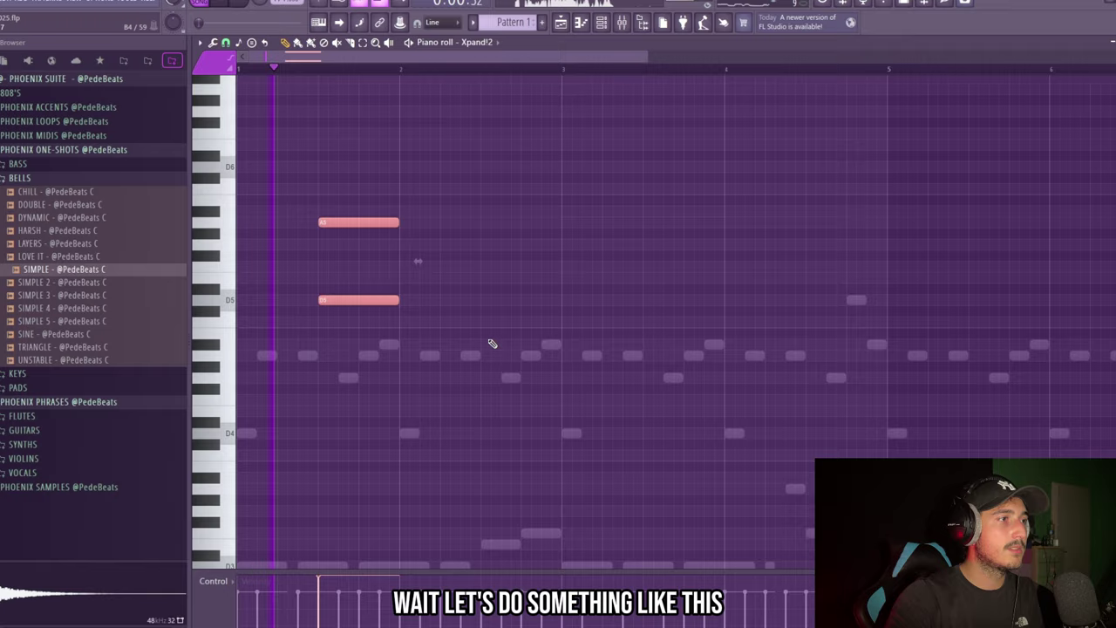
left_click_drag(357, 227, 850, 213)
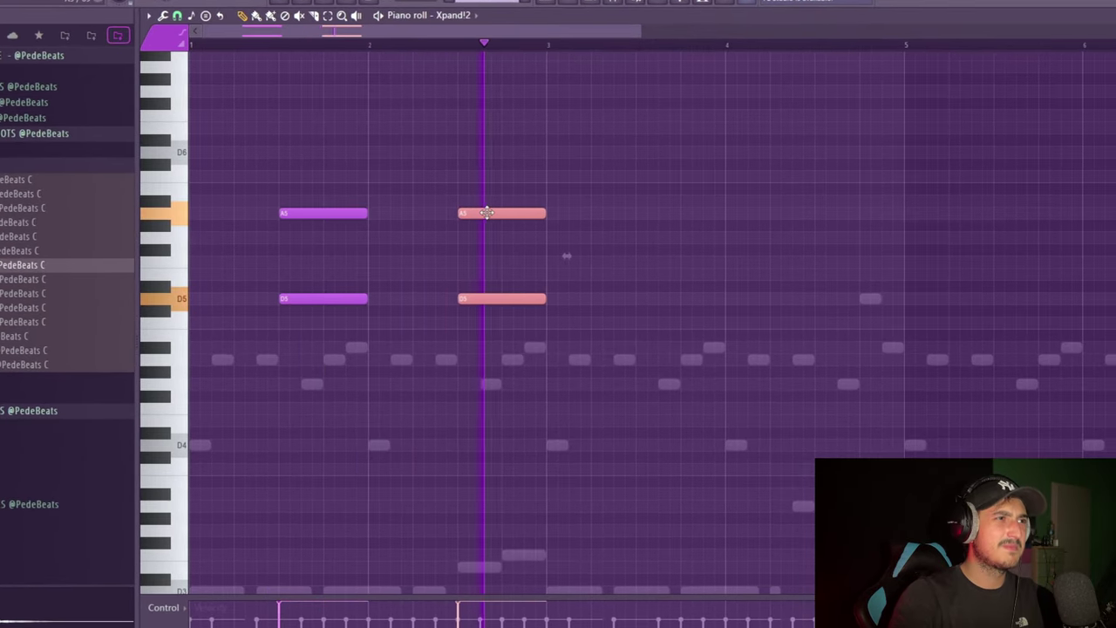
left_click_drag(917, 242, 659, 182)
key("shift+Up")
Step: Copy the eight-note D5 chord phrase later to fill out the eight bars
scroll(724, 350, "down", 3)
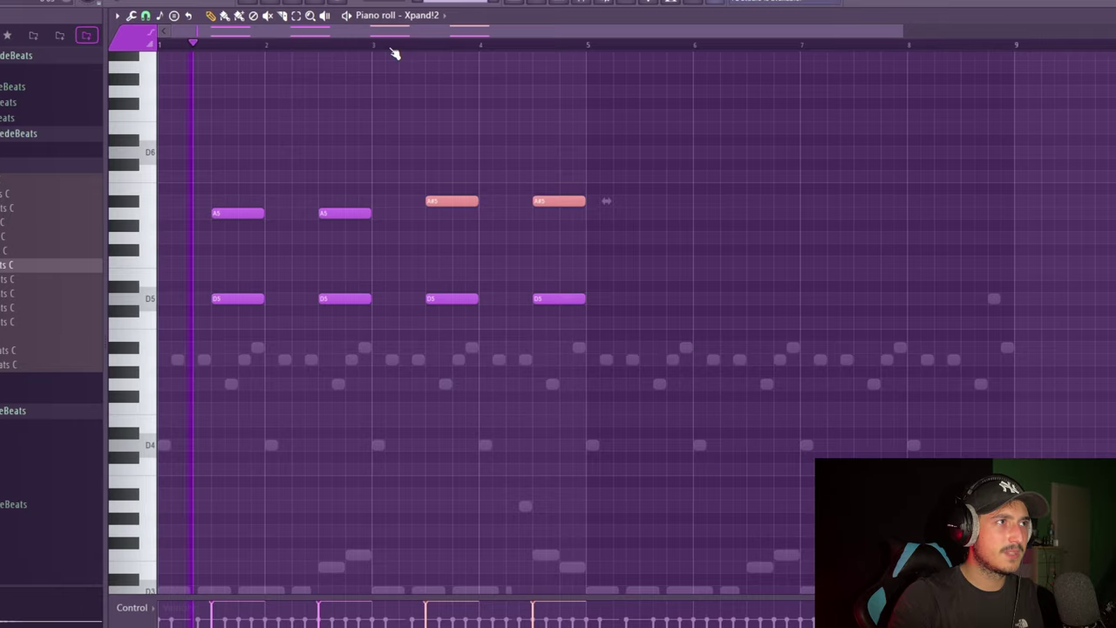
key("space")
left_click_drag(703, 361, 157, 88)
left_click_drag(217, 301, 620, 322)
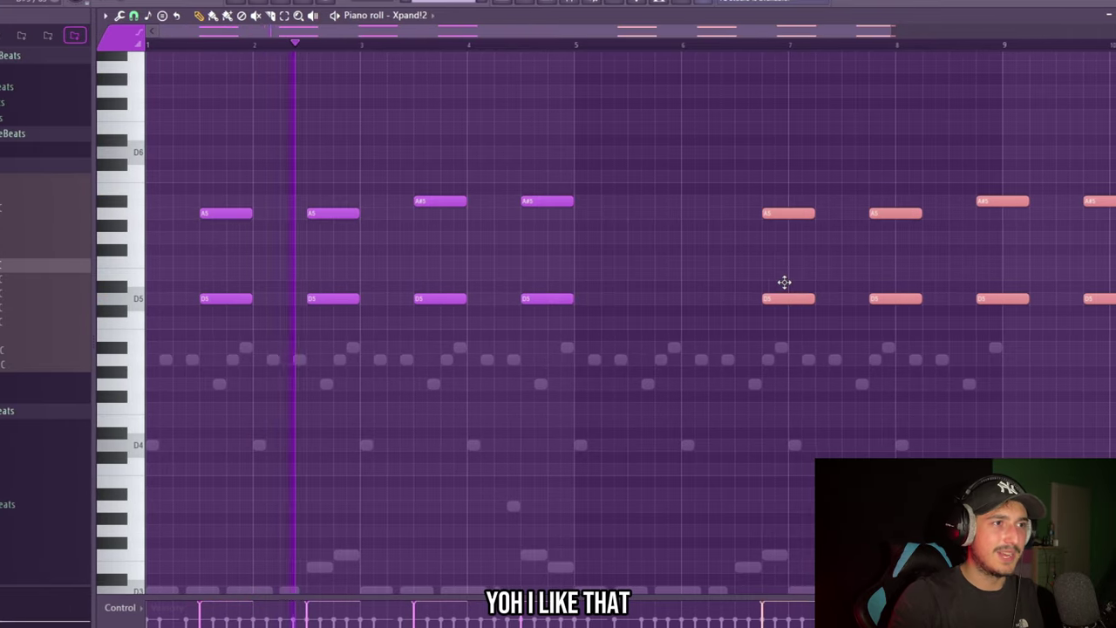
scroll(689, 358, "down", 2)
key("ctrl+a")
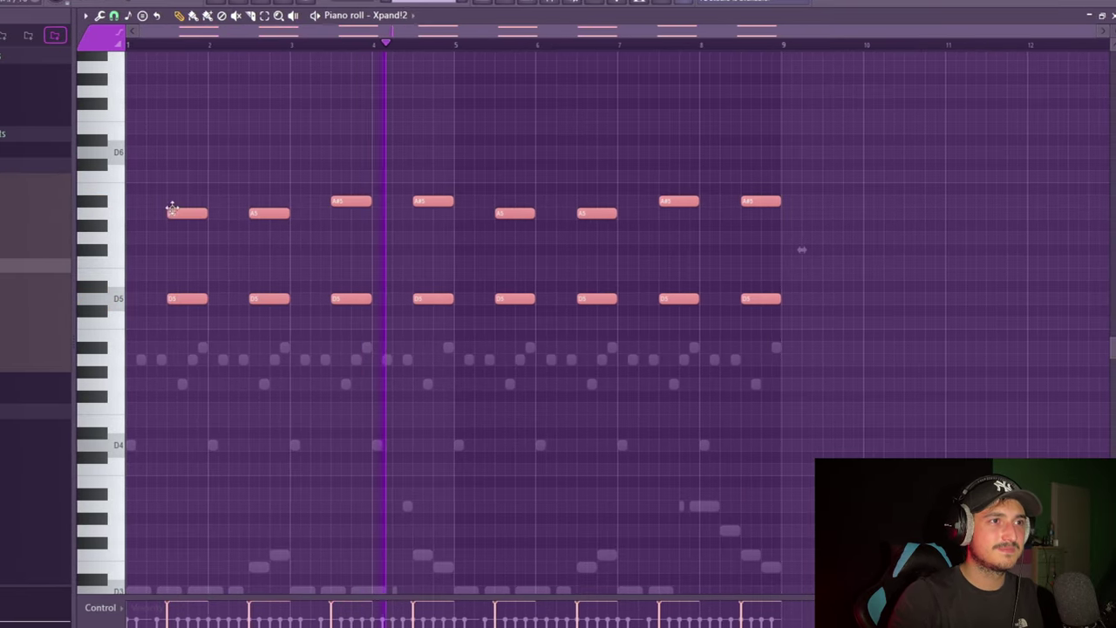
Step: Load the KEY 5 preset on Analog Lab V #2 from the Channel rack and close the plugin
left_click(516, 3)
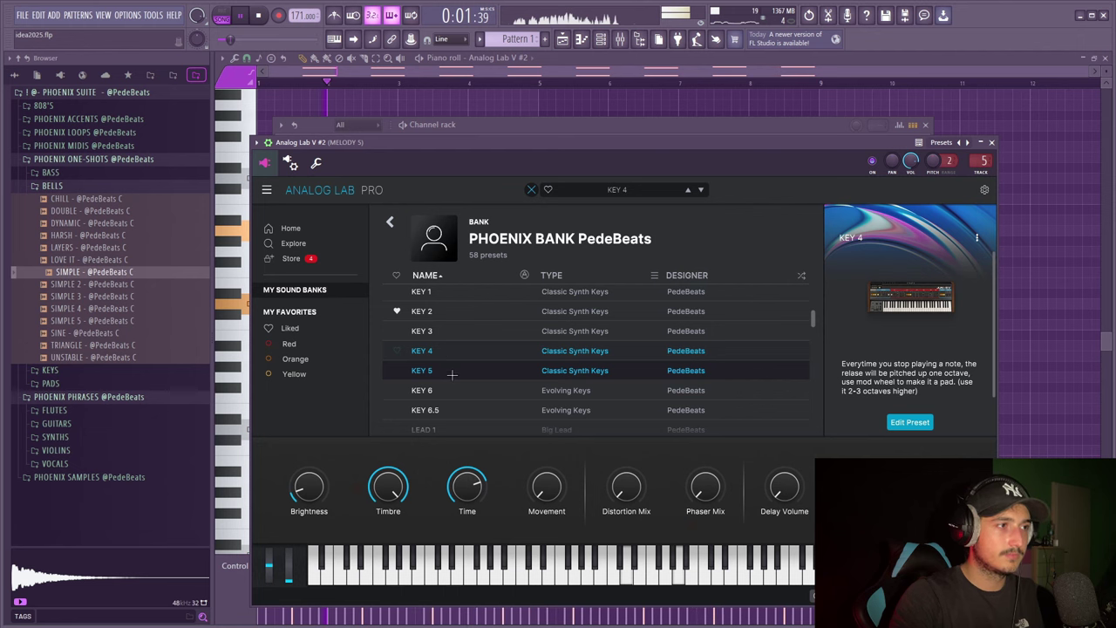
left_click(461, 370)
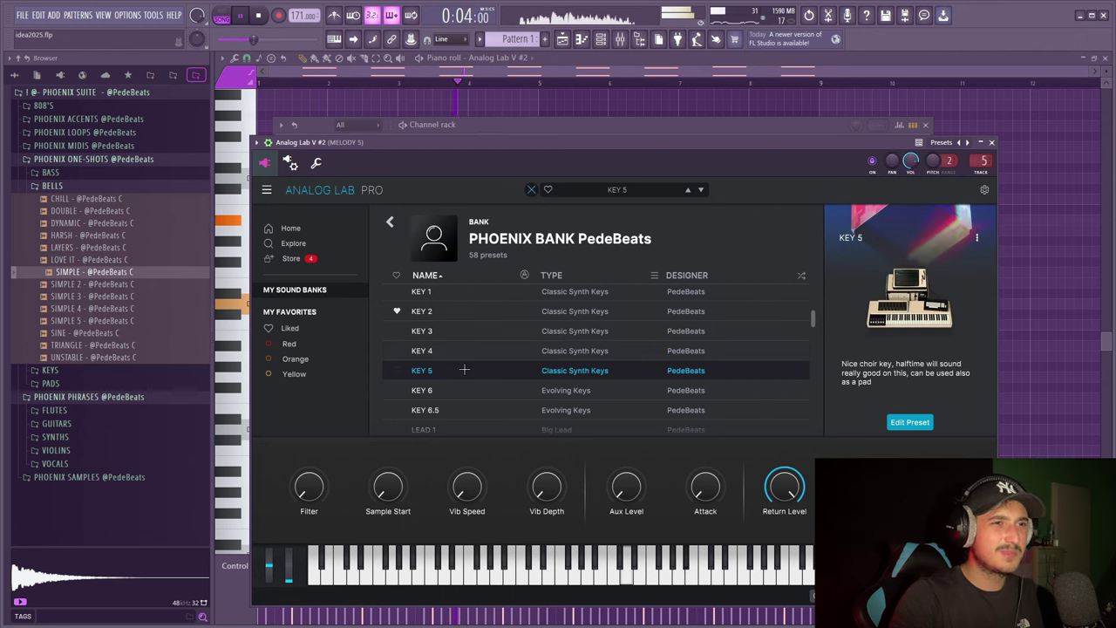
left_click(992, 143)
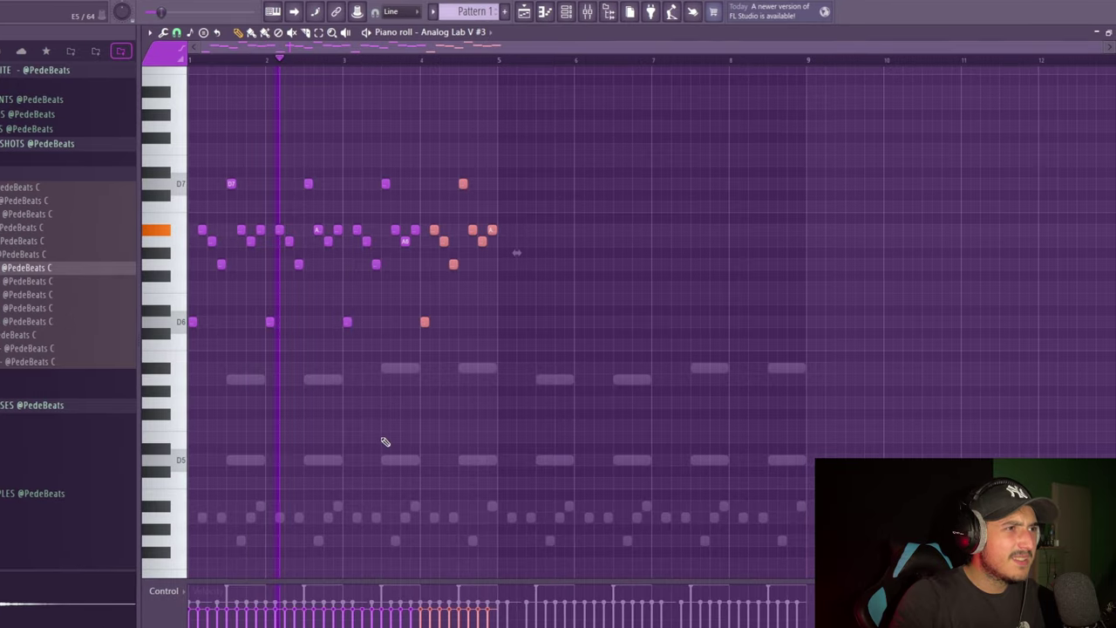
Step: Repeat the Analog Lab melody out to bar 9 and load Fruity Reeverb 2 on MELODY 1 slot 2
key("ctrl+b")
key("ctrl+b")
key("ctrl+b")
key("ctrl+b")
key("ctrl+a")
key("ctrl+Up")
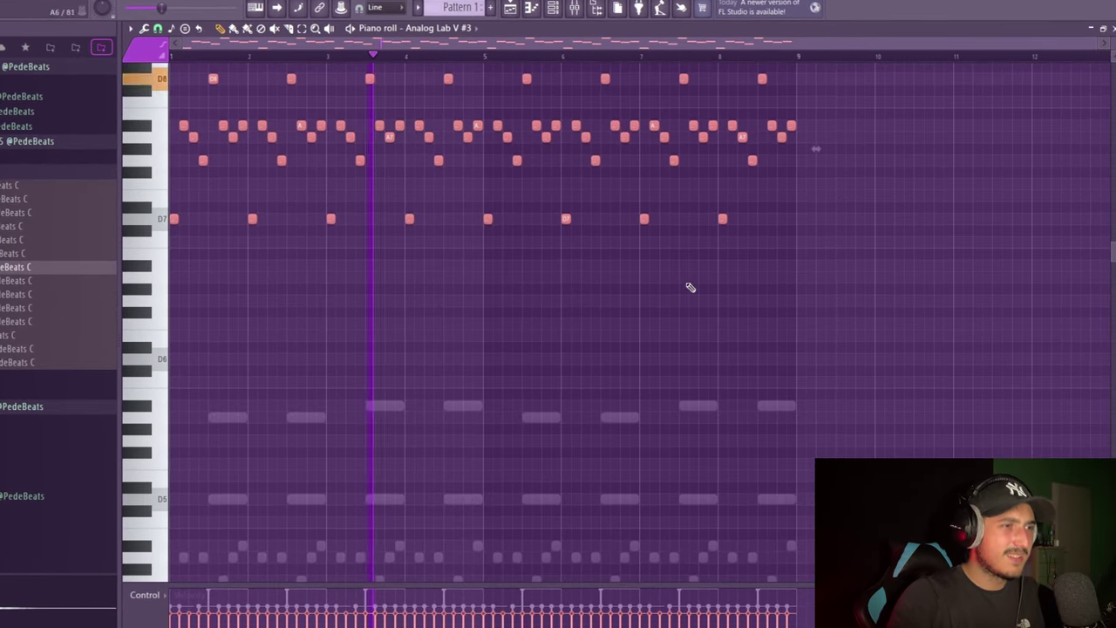
scroll(690, 287, "up", 3)
key("ctrl+Down")
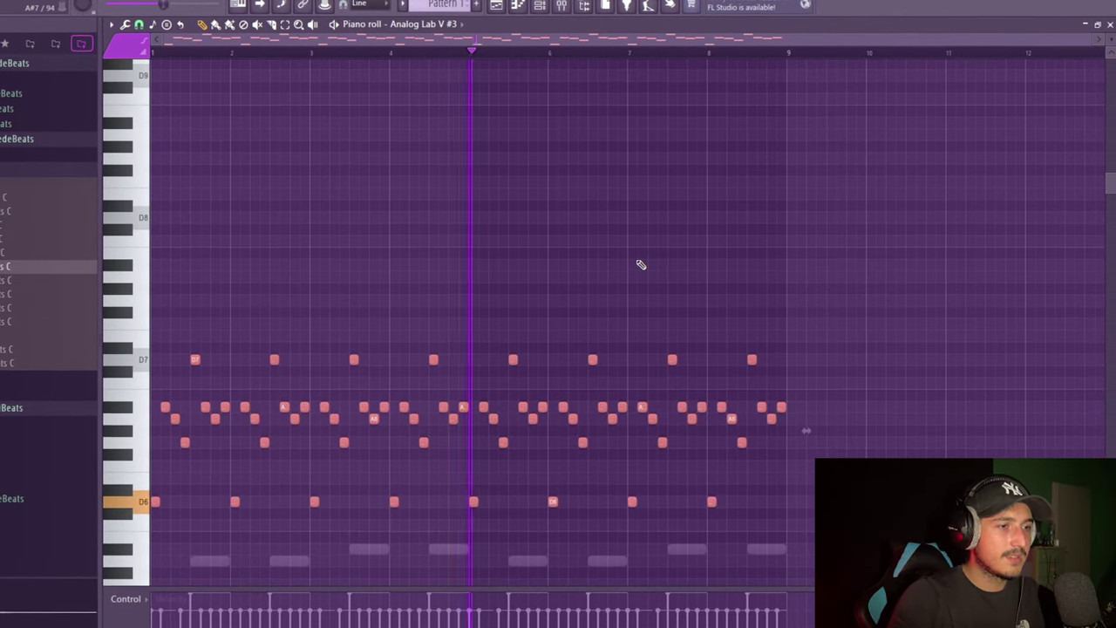
left_click(535, 5)
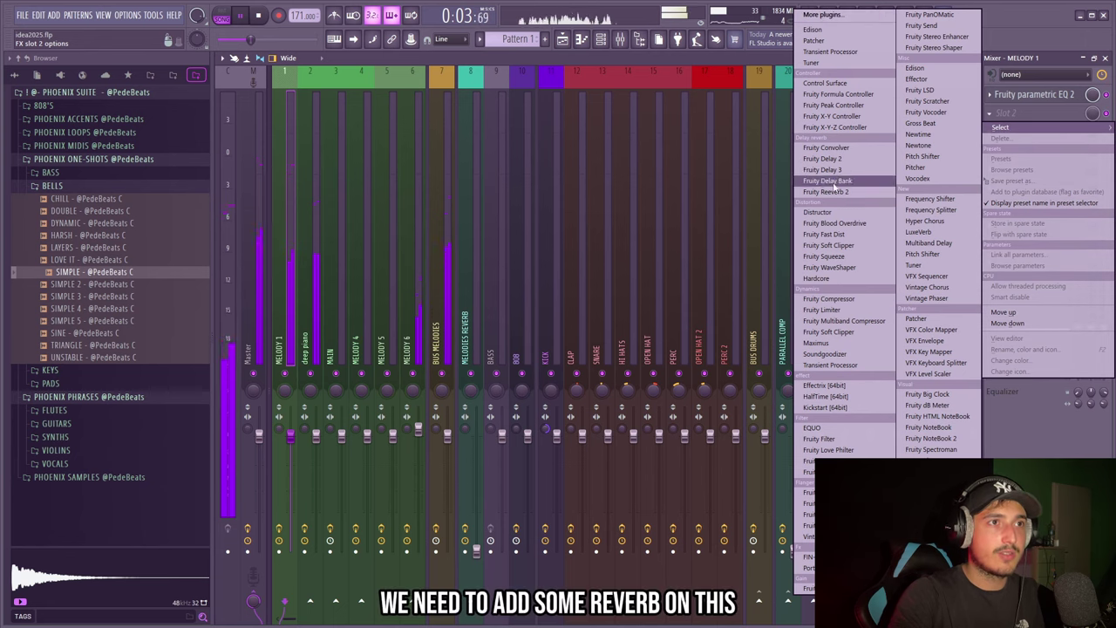
left_click(838, 192)
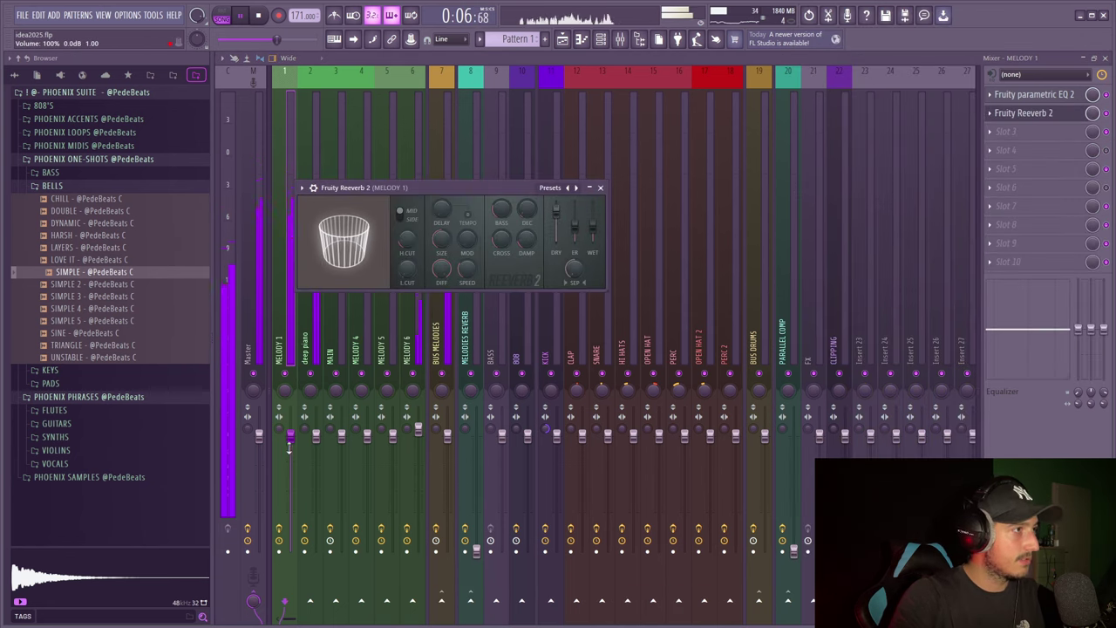
Step: Pull the MELODY 1 mixer fader down to 84% volume
left_click_drag(291, 445, 291, 464)
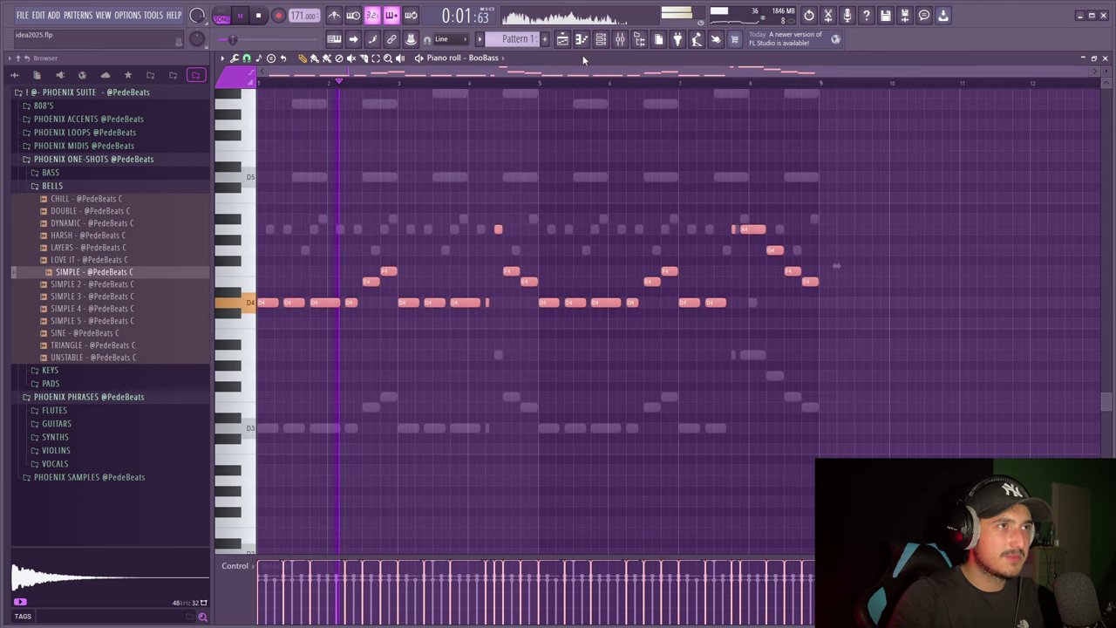
Step: Turn the BooBass plugin's Treble knob down to 84% via the channel list
left_click(601, 40)
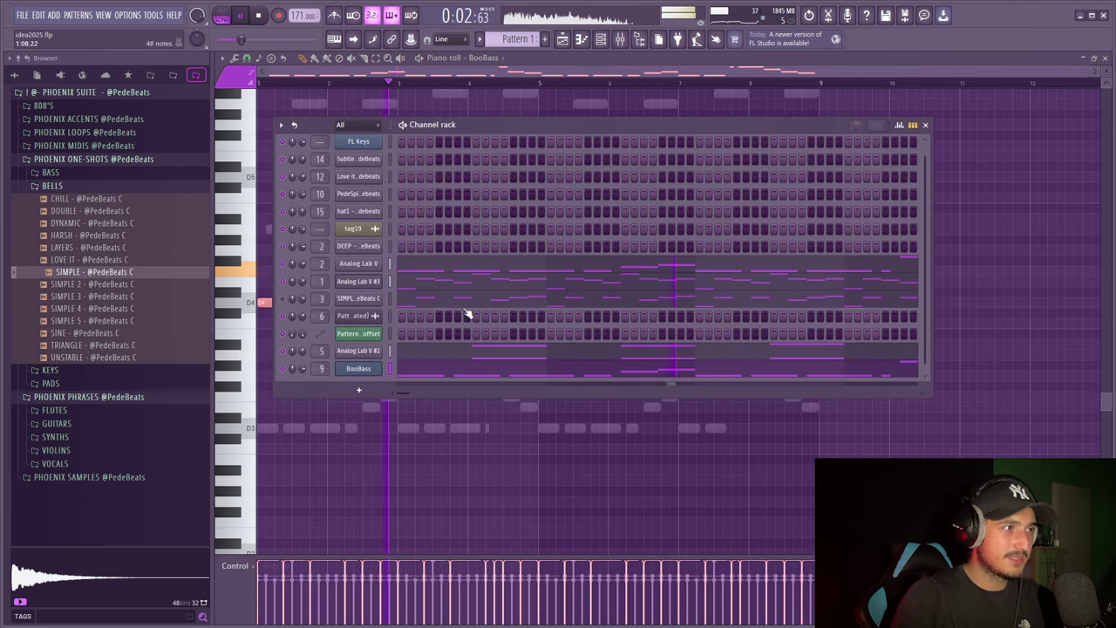
left_click(374, 369)
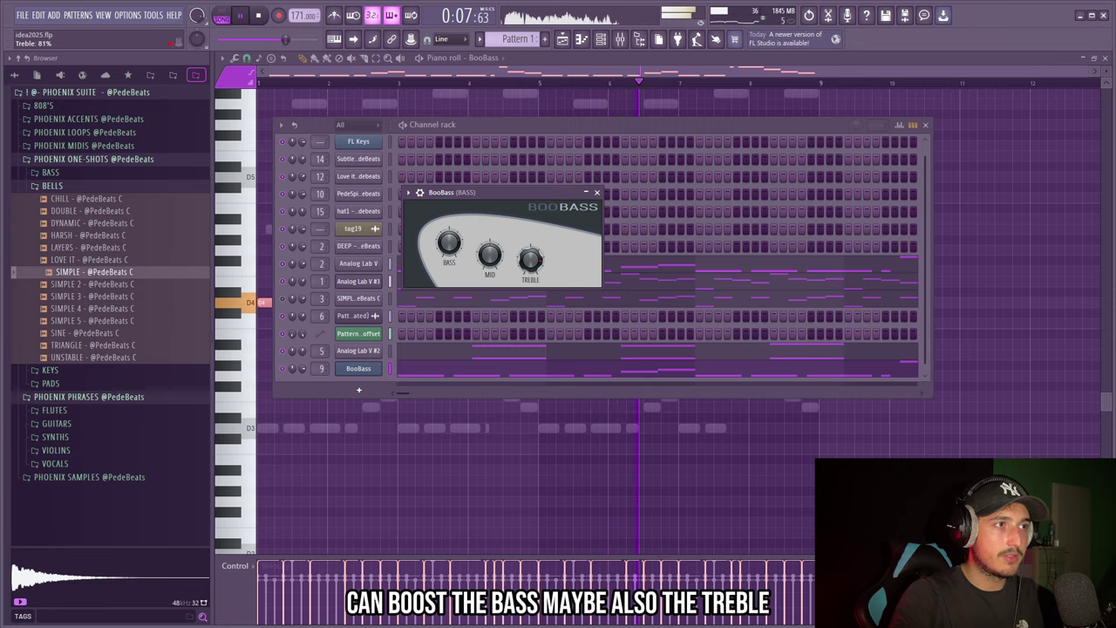
left_click_drag(530, 260, 531, 272)
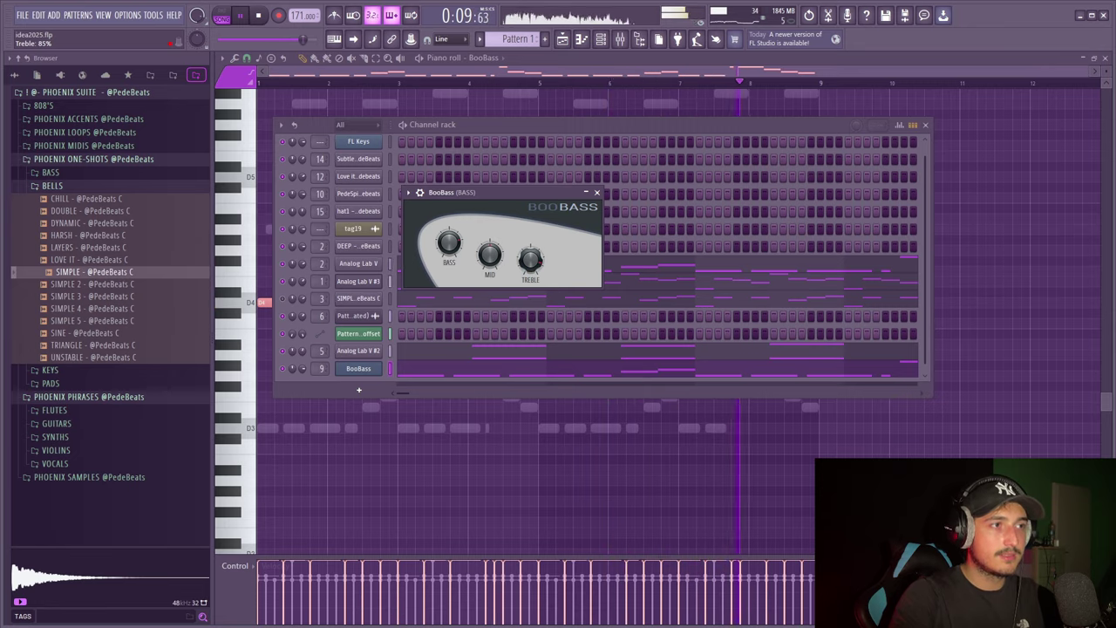
left_click(597, 193)
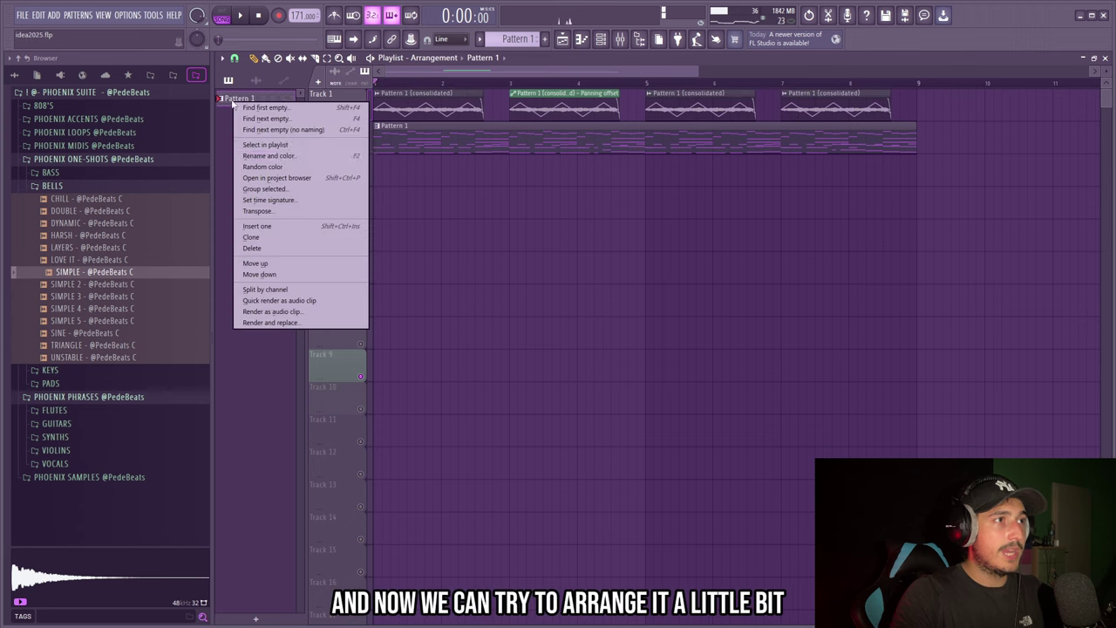
Step: Split Pattern 1 by channel, add Analog Lab V #2 intro clips, and keep Track 1 starting at bar 9
left_click(265, 289)
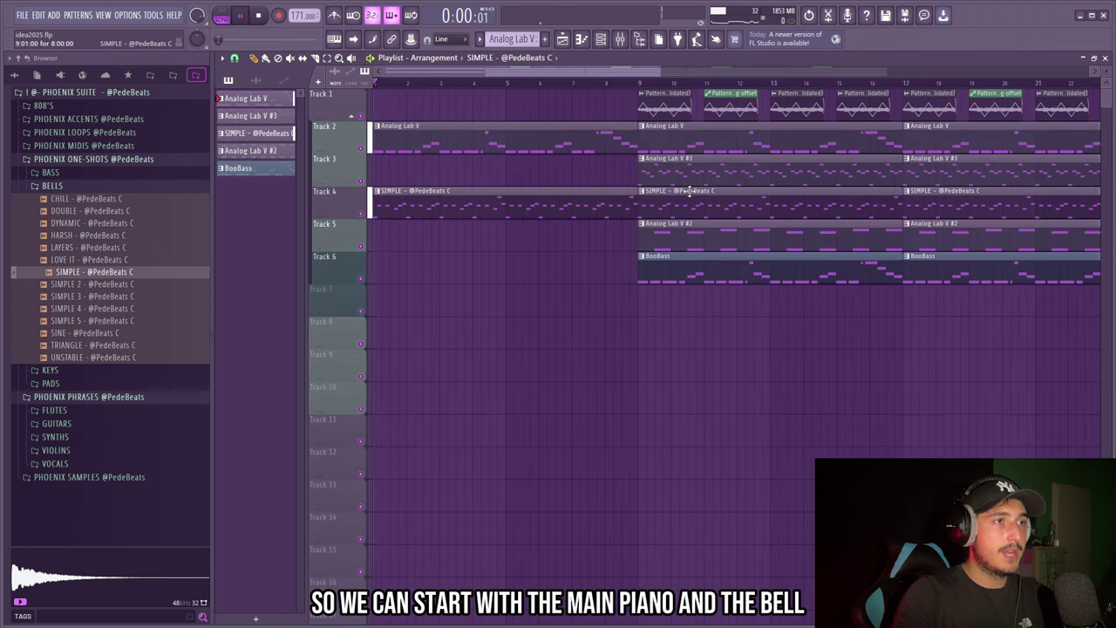
key("KP_Add")
key("KP_Add")
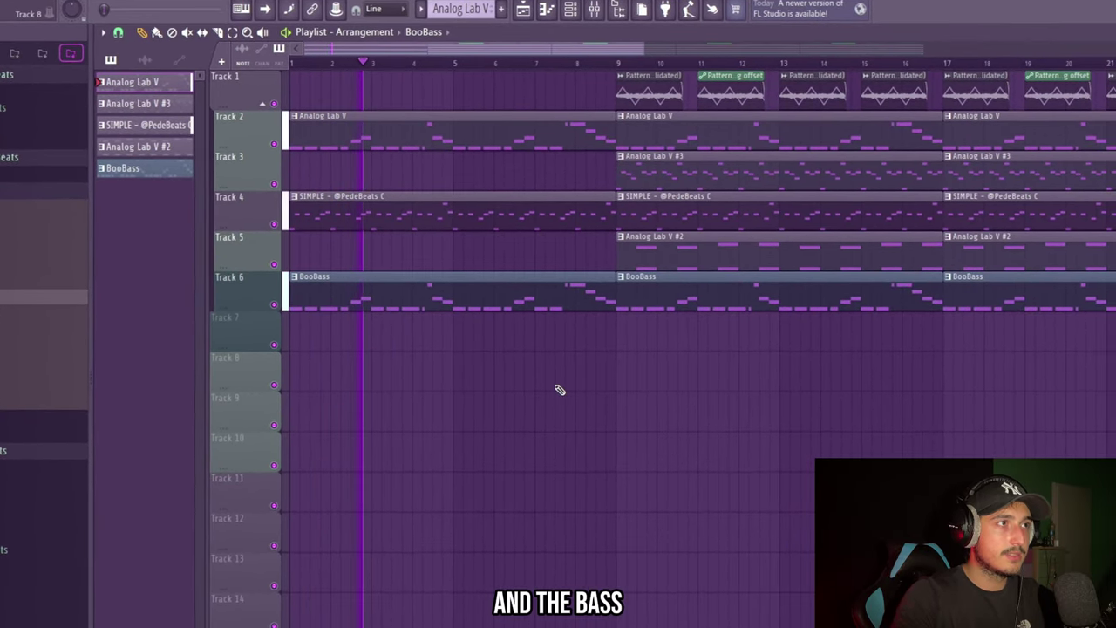
scroll(393, 394, "down", 3)
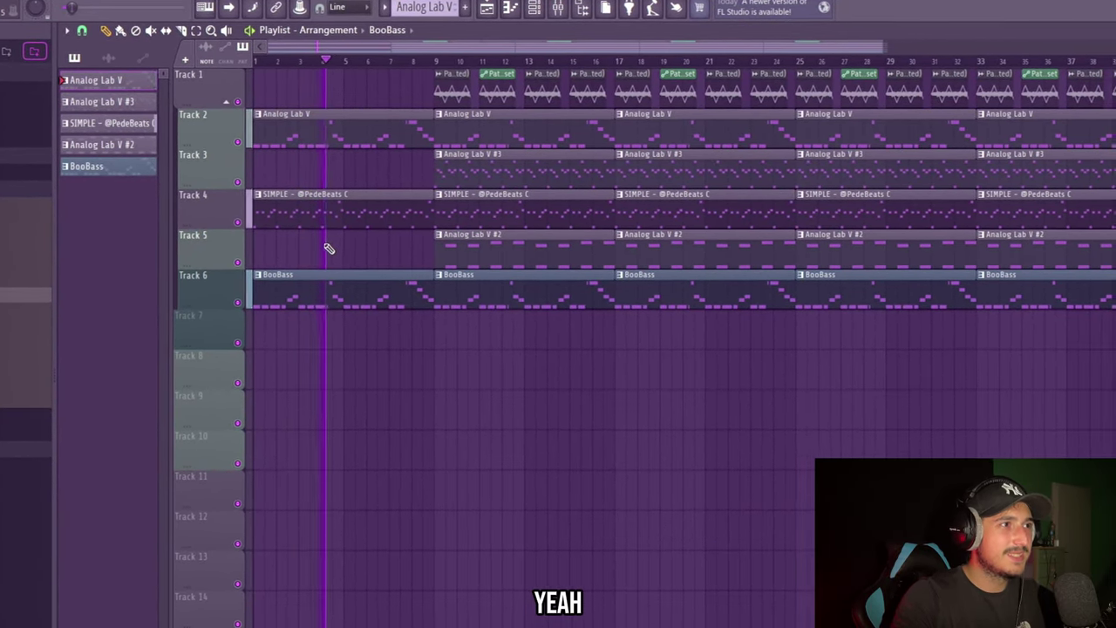
left_click(488, 253)
left_click(279, 249)
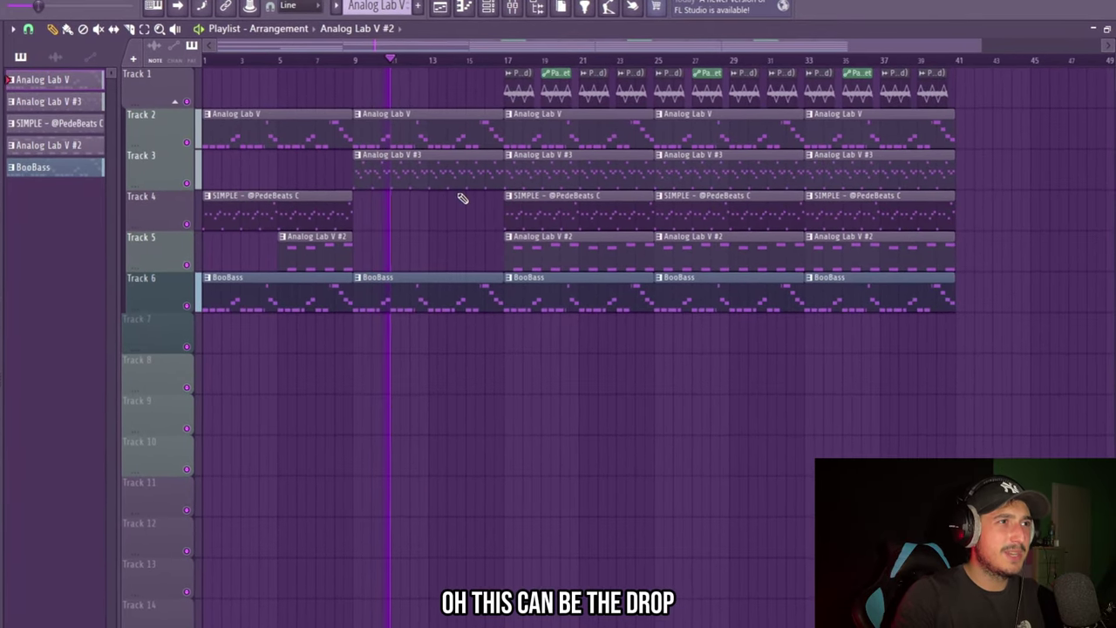
key("ctrl+z")
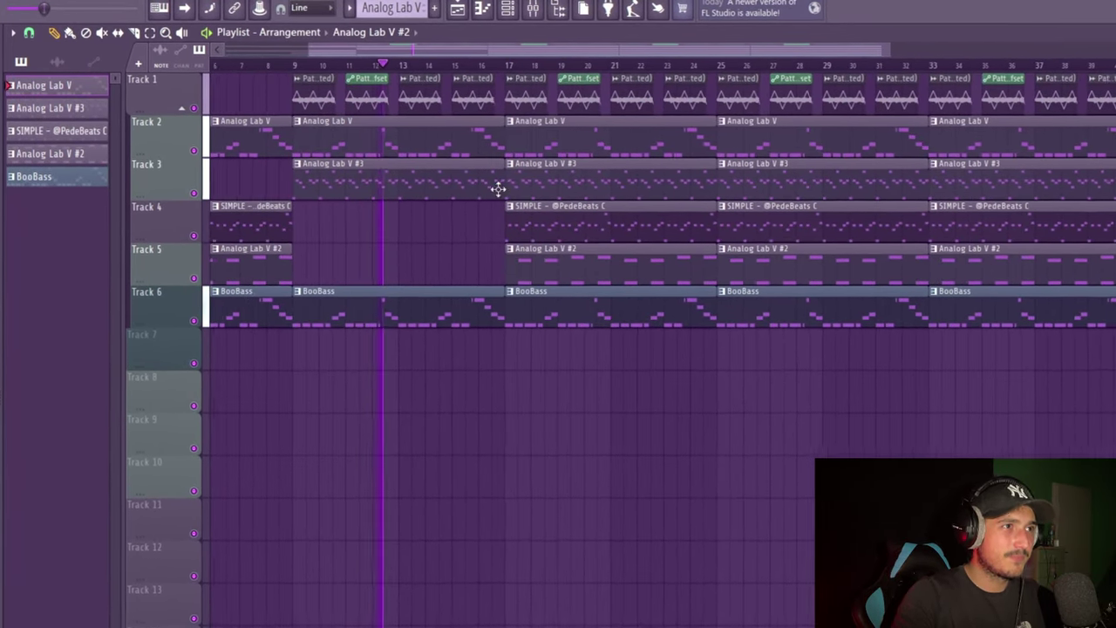
Step: Delete the BooBass clips at bars 9 and 17 and the SIMPLE clip at bar 17
right_click(441, 306)
right_click(597, 305)
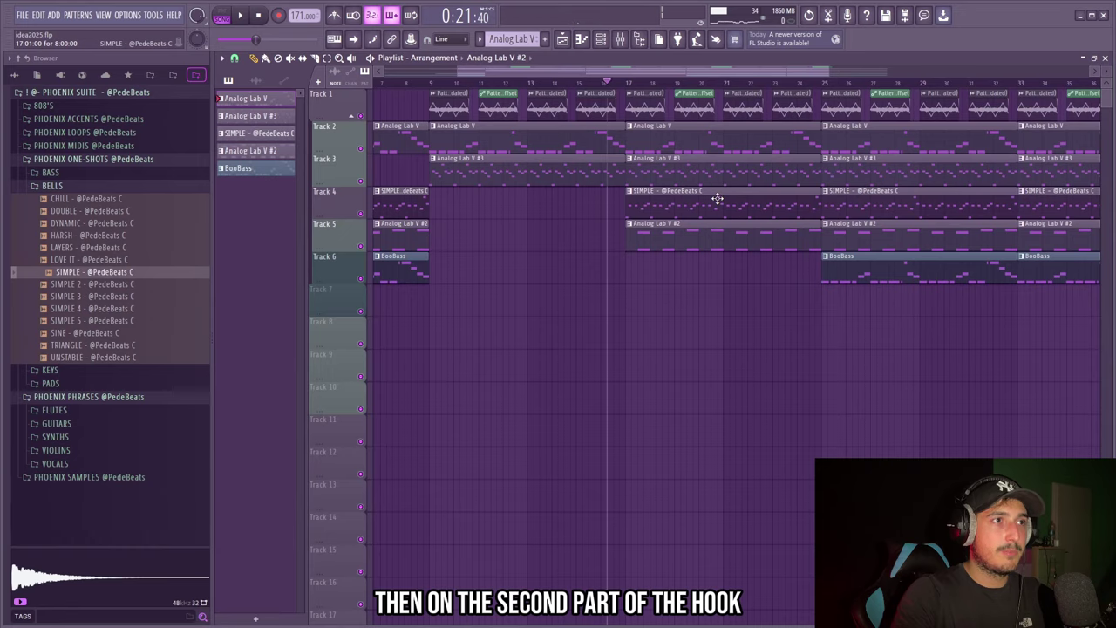
scroll(717, 198, "down", 2)
right_click(717, 198)
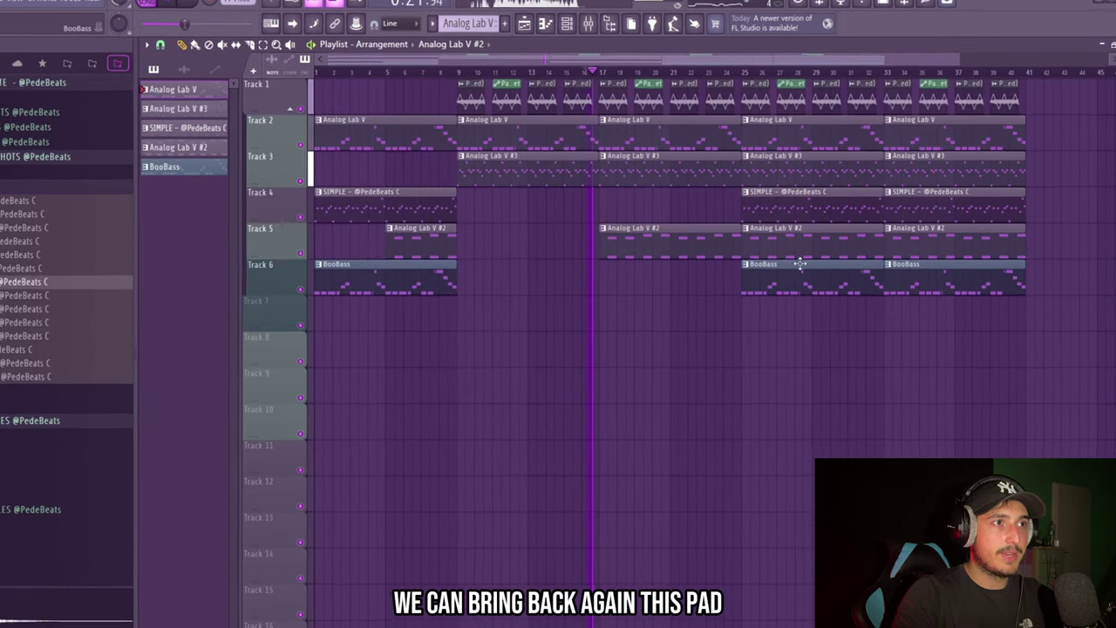
scroll(793, 271, "down", 3)
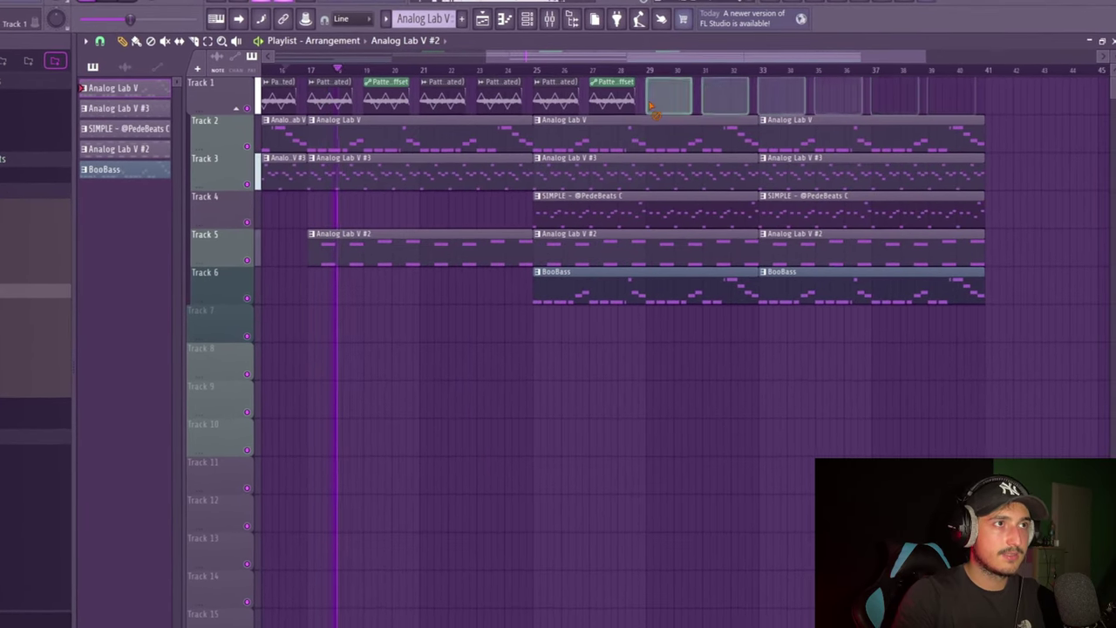
scroll(662, 170, "down", 1)
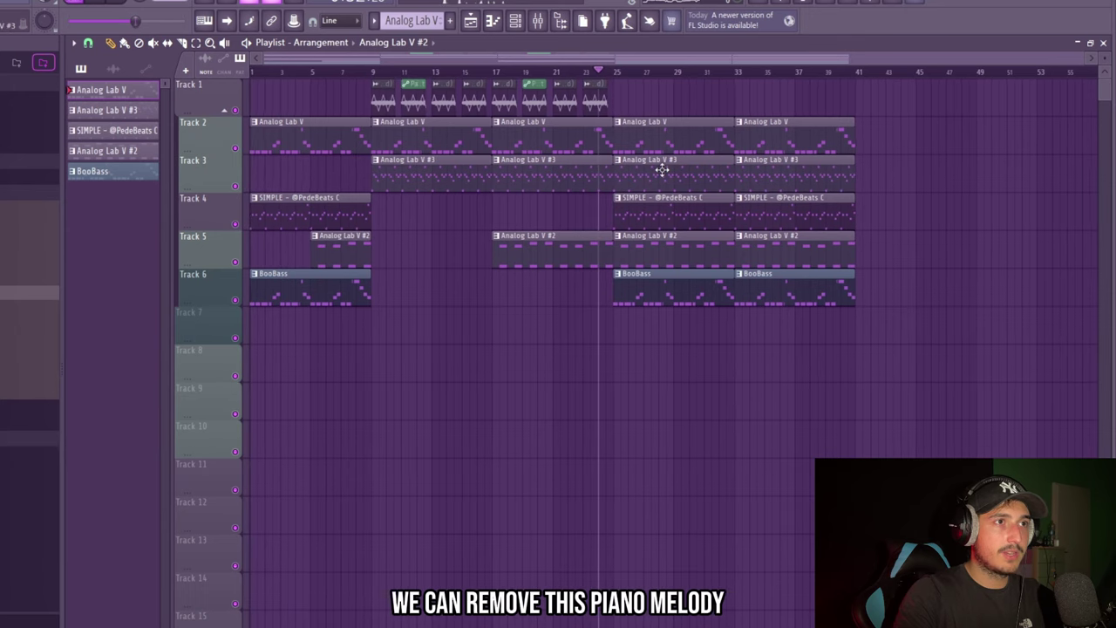
scroll(671, 362, "up", 3)
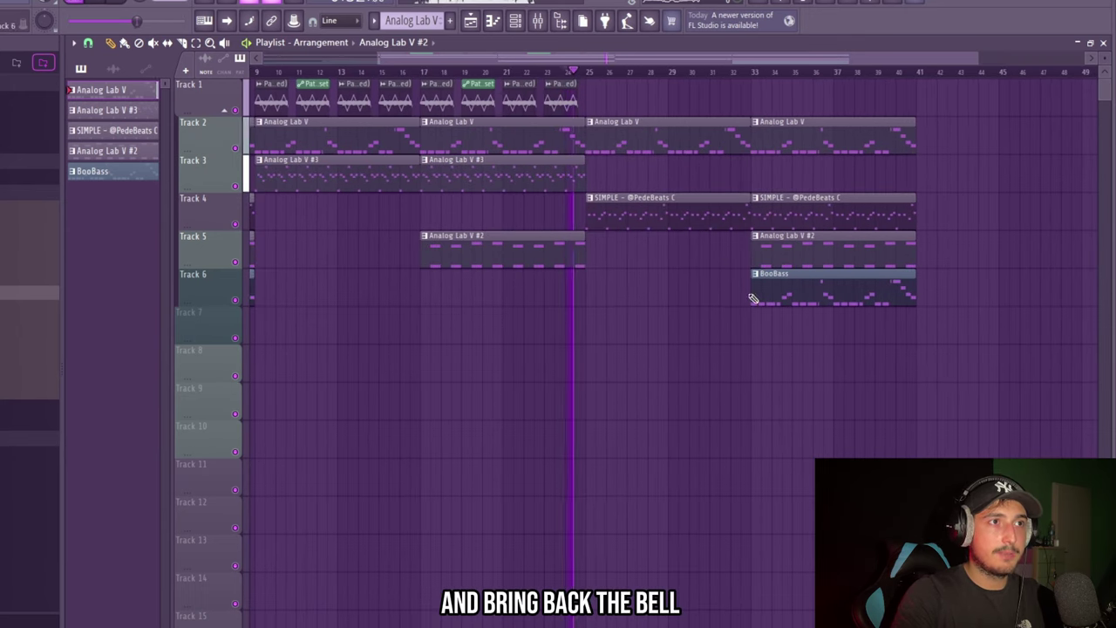
Step: Move the BooBass clip from bar 33 to bar 25, adjust another clip, and stop playback
left_click_drag(753, 298, 588, 296)
scroll(588, 297, "down", 2)
left_click_drag(882, 341, 813, 305)
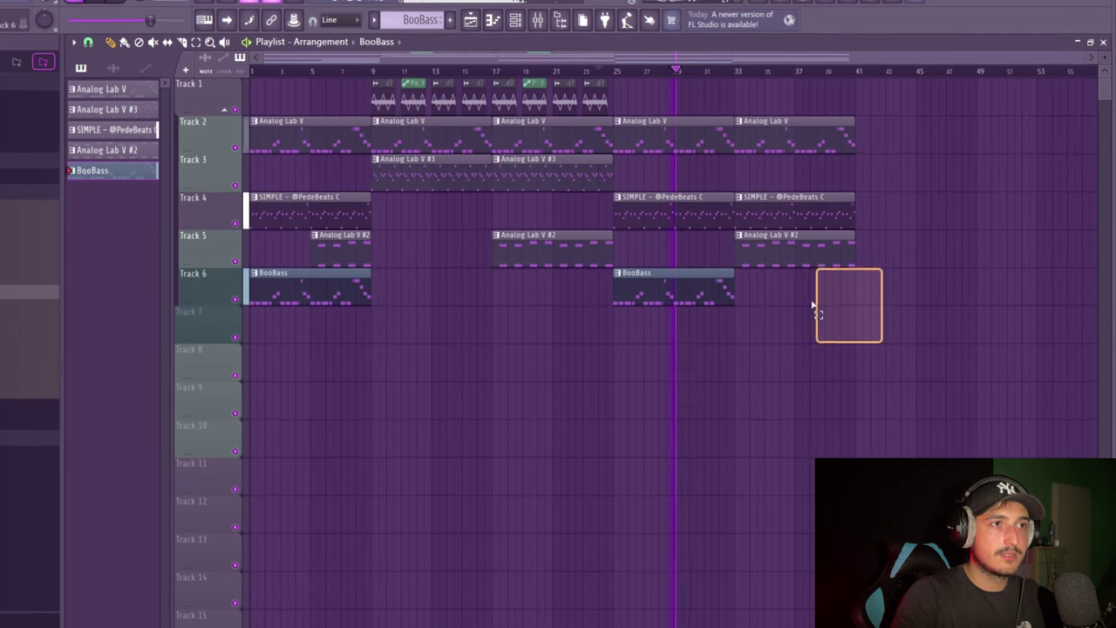
scroll(859, 319, "up", 4)
scroll(872, 323, "down", 3)
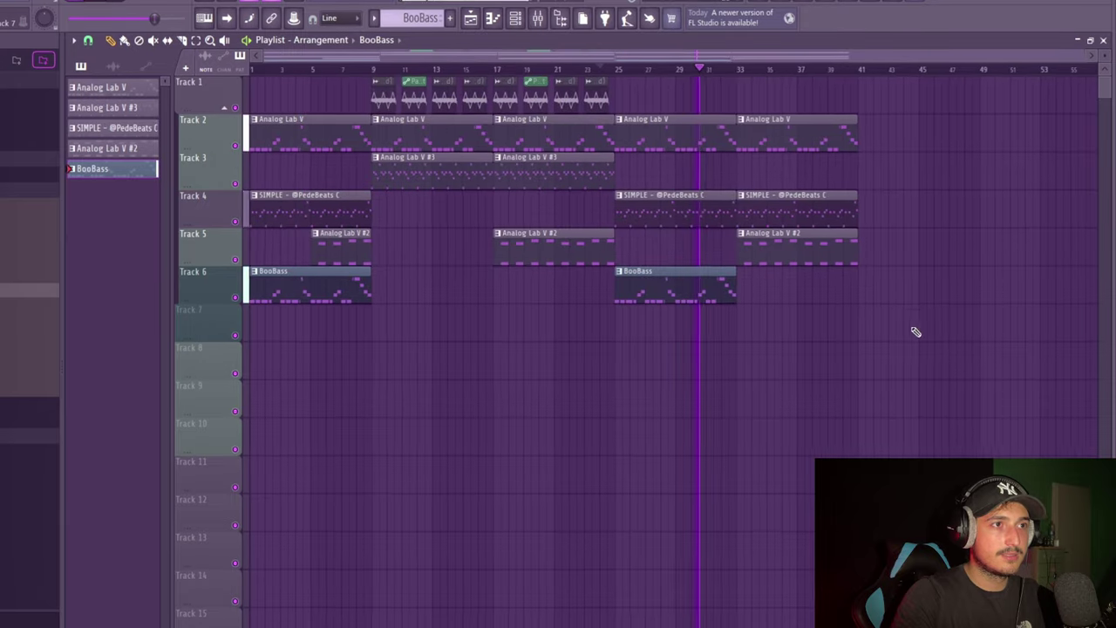
scroll(789, 319, "down", 1)
key("ctrl+a")
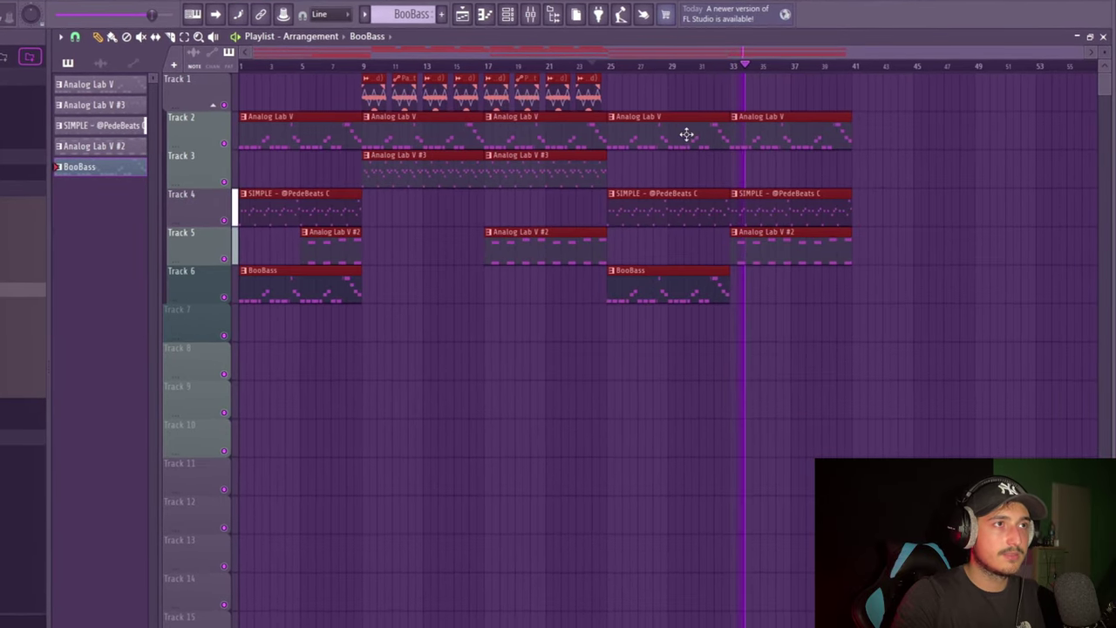
key("ctrl+d")
key("space")
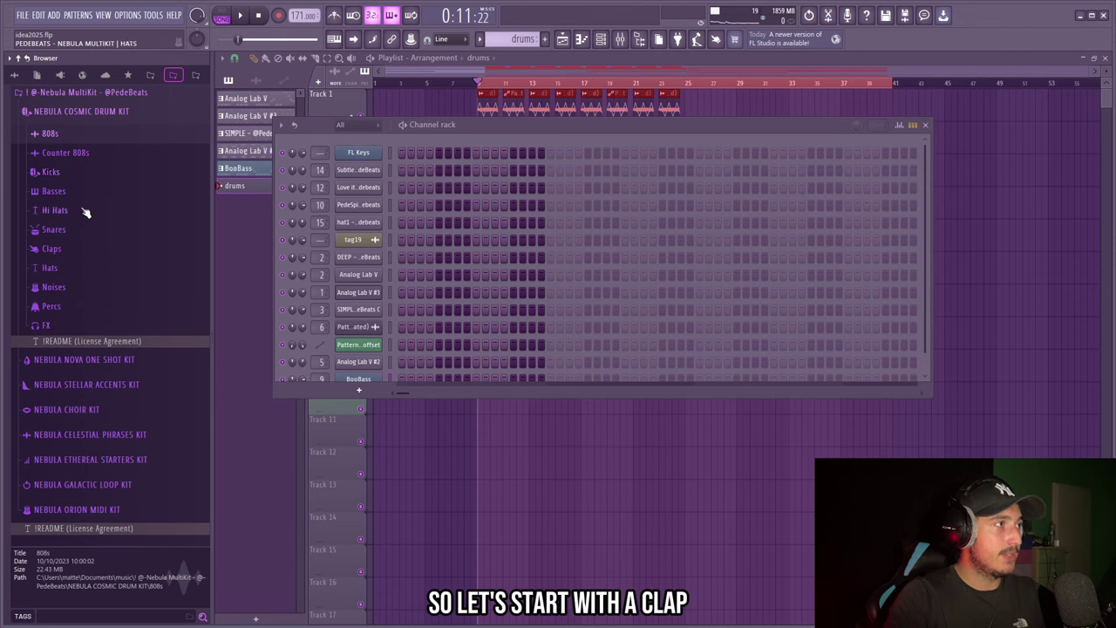
Step: Repeat the C5/G#4 clap notes into the next bars and add an extra C5 hit between them
left_click(53, 230)
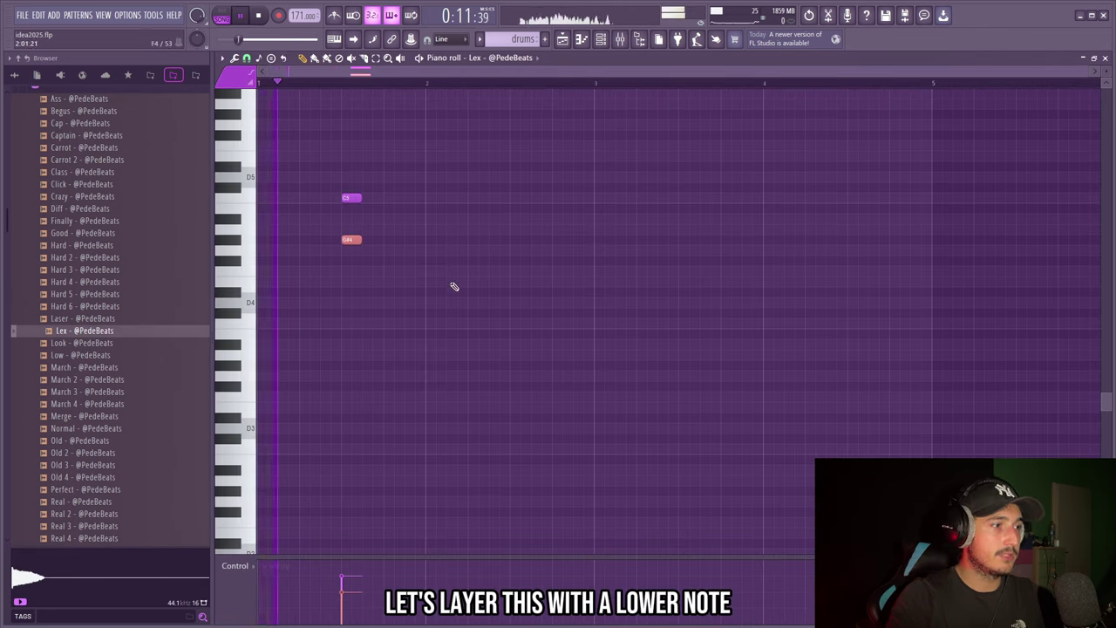
key("ctrl+b")
key("ctrl+b")
key("ctrl+b")
key("space")
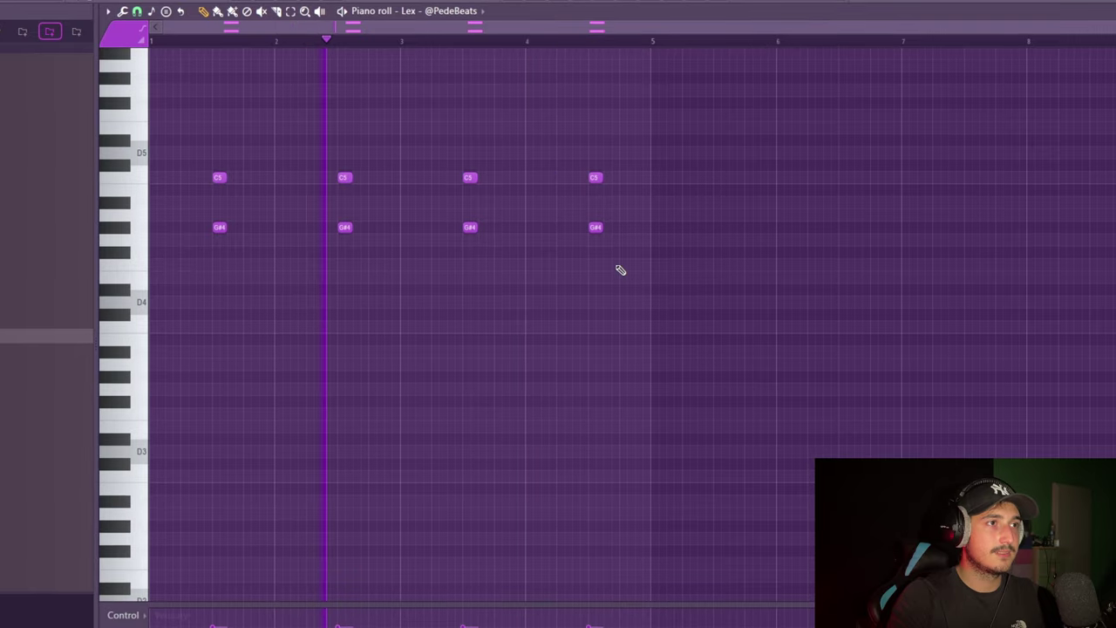
left_click(548, 177)
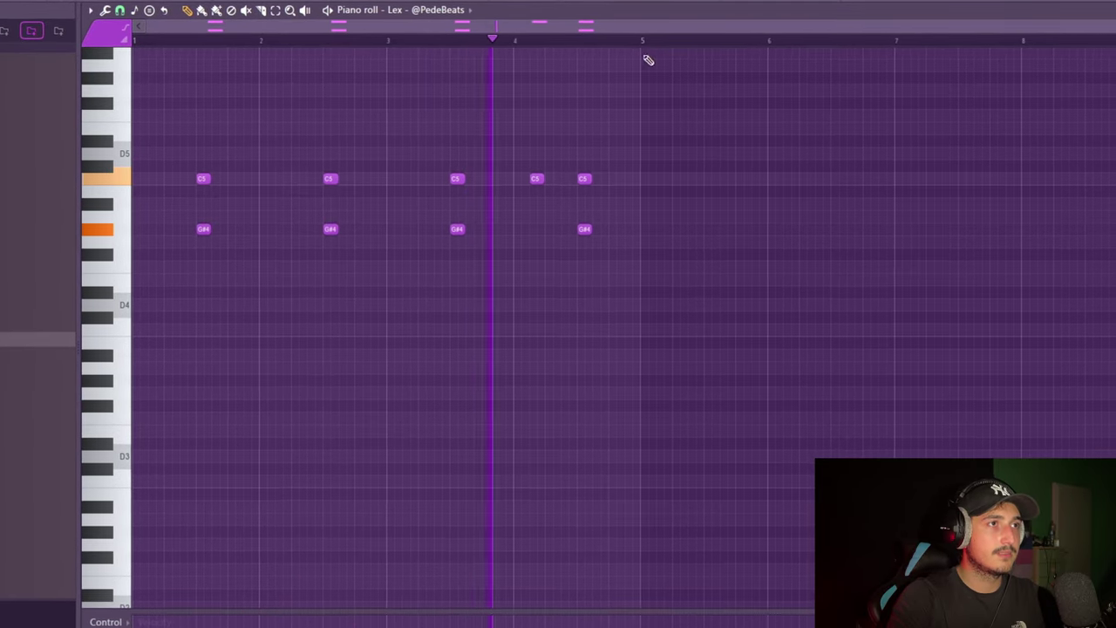
Step: Duplicate the whole clap part to the right and add another C5 hit near bar 8
key("ctrl+a")
key("ctrl+b")
scroll(523, 45, "down", 2)
key("ctrl+d")
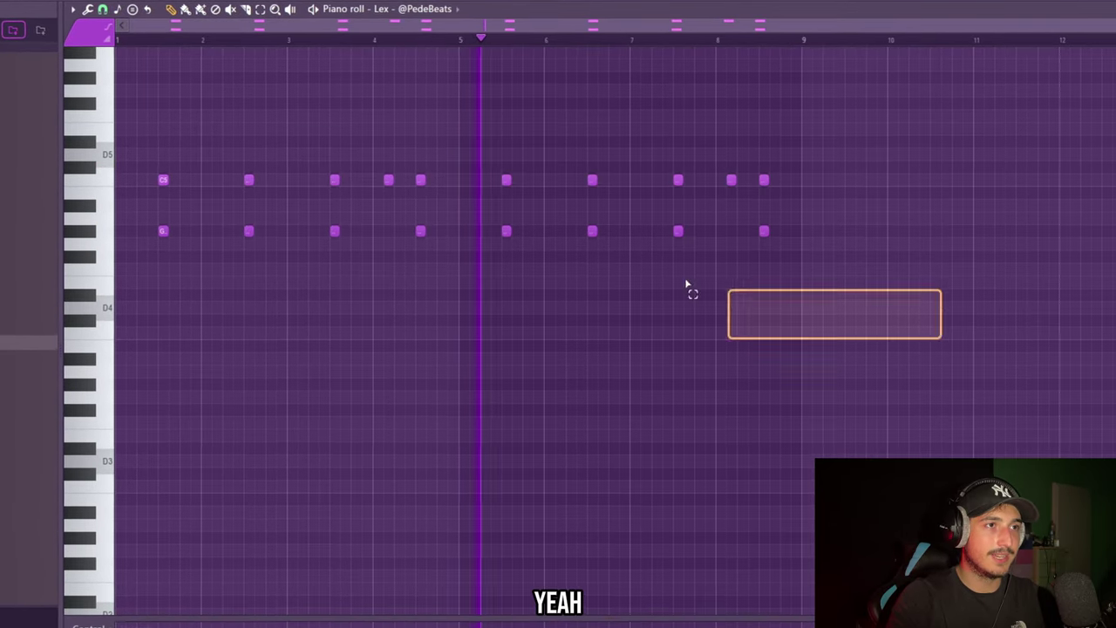
key("ctrl+a")
scroll(838, 312, "up", 2)
left_click(763, 180)
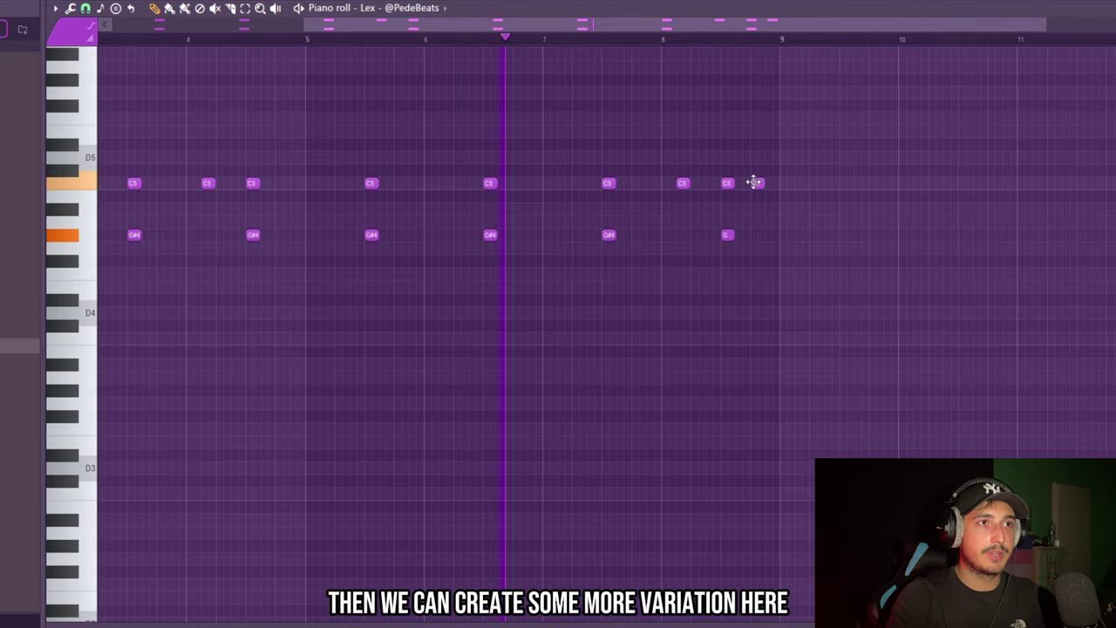
scroll(755, 182, "up", 2)
left_click_drag(794, 215, 740, 141)
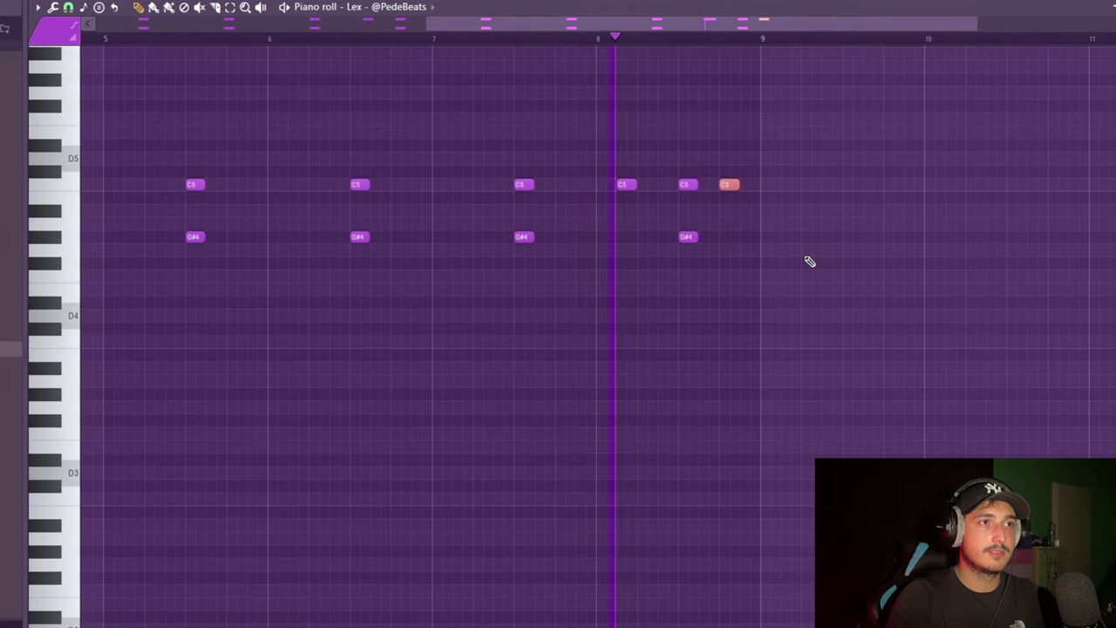
scroll(811, 267, "down", 3)
key("space")
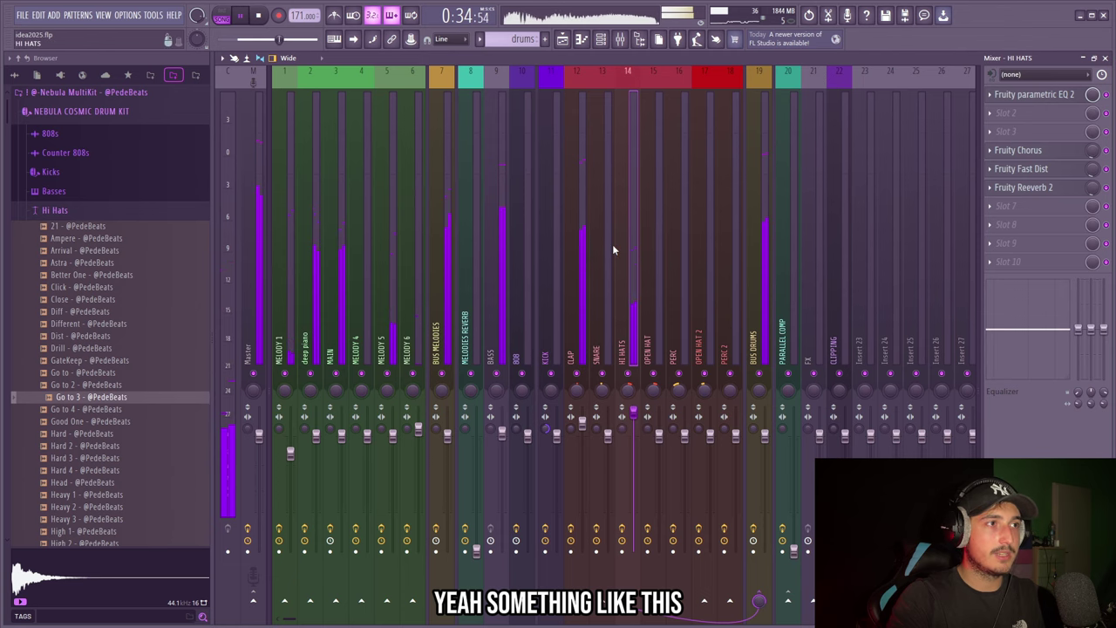
Step: Add the Hat 12 sample from the drum kit's Hats folder as a new channel
left_click(562, 40)
left_click(601, 40)
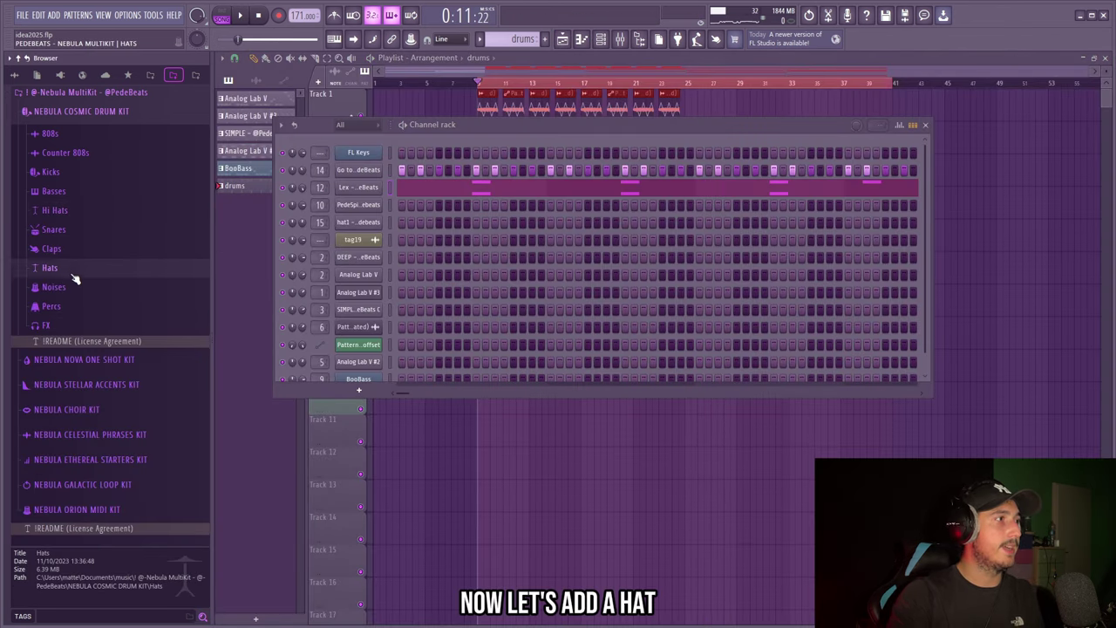
left_click(70, 269)
left_click(63, 420)
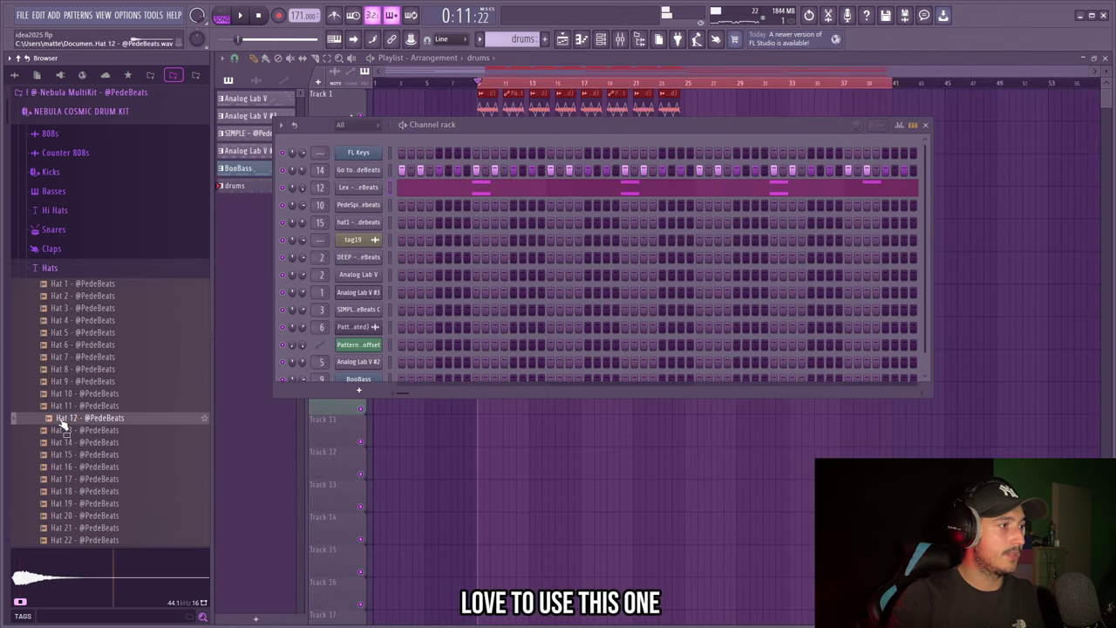
left_click_drag(356, 258, 356, 258)
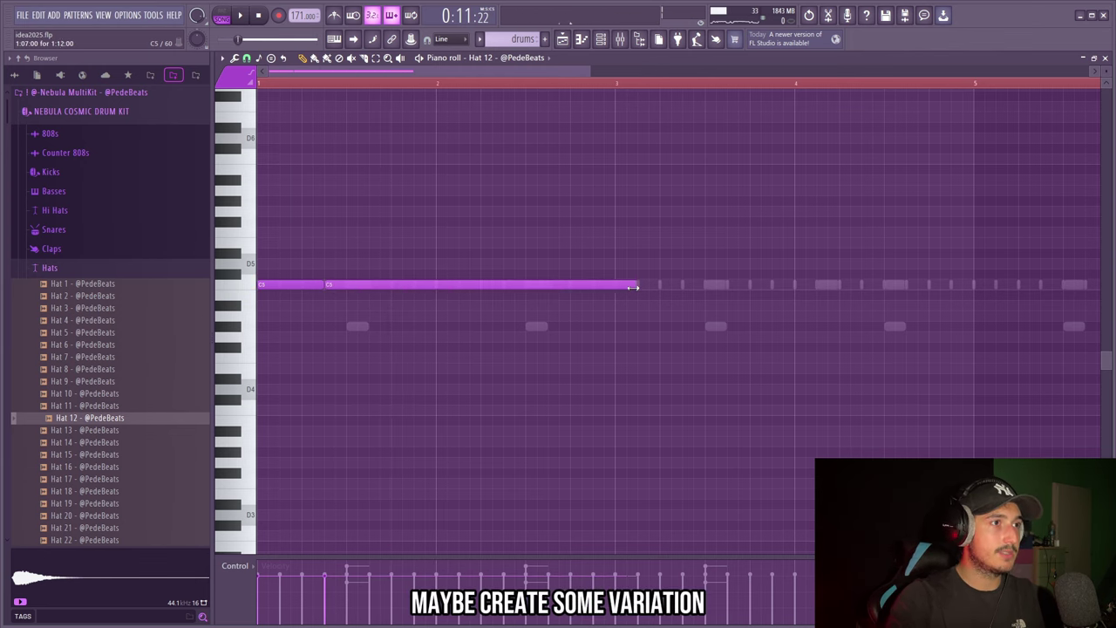
Step: Duplicate the C5 hi-hat phrase across bars 1–9, trimming extra notes and adding one at bar 9
key("ctrl+a")
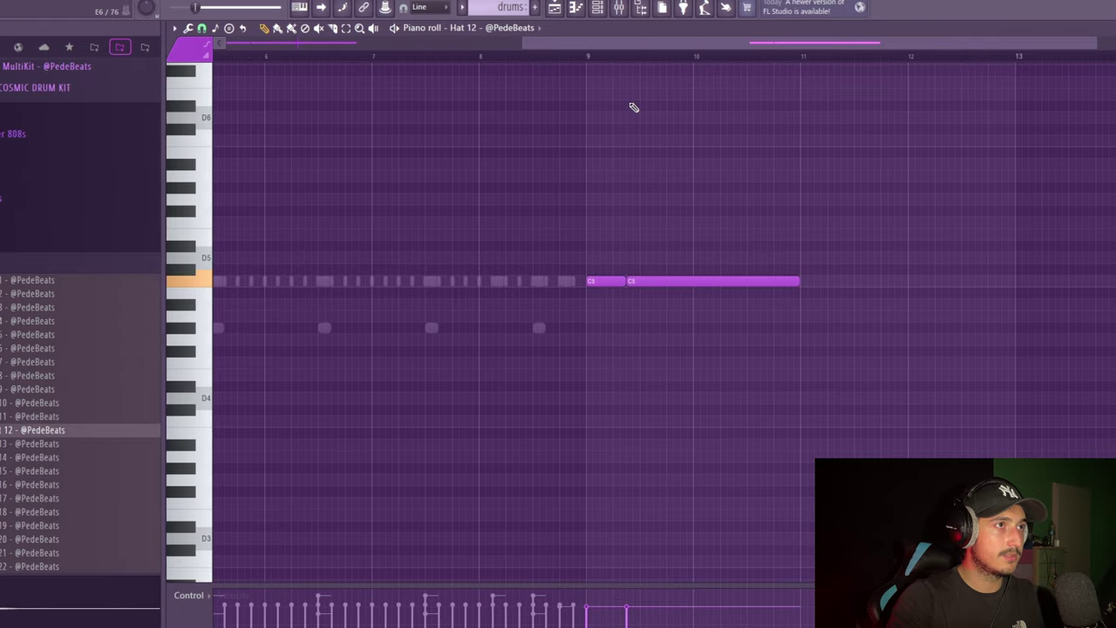
scroll(428, 288, "down", 3)
key("ctrl+v")
left_click_drag(398, 281, 391, 281)
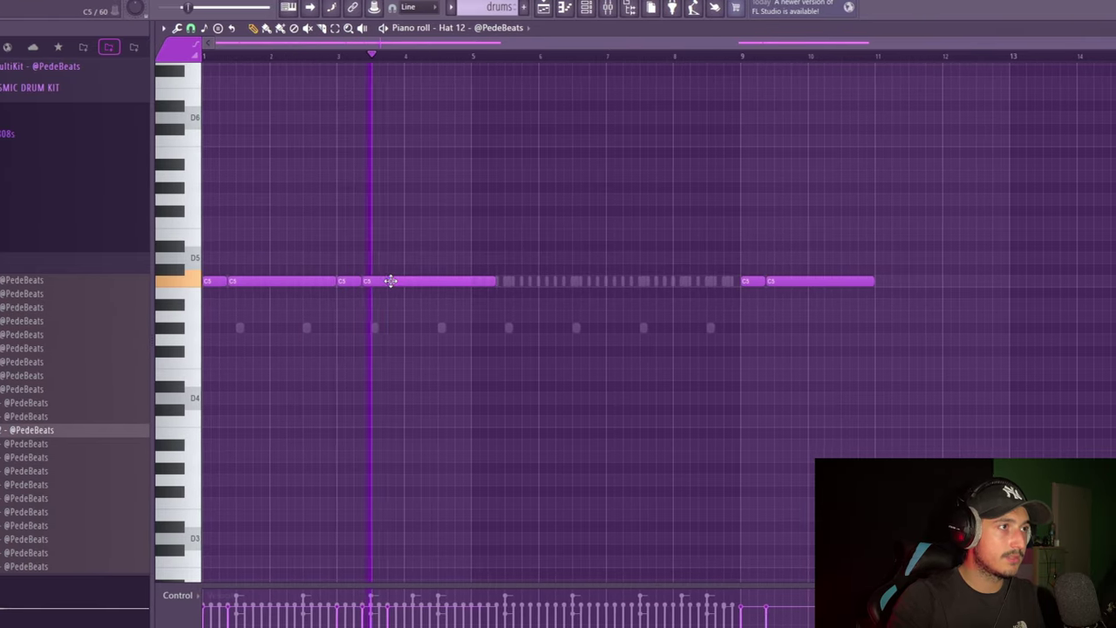
left_click_drag(474, 287, 122, 232)
key("ctrl+b")
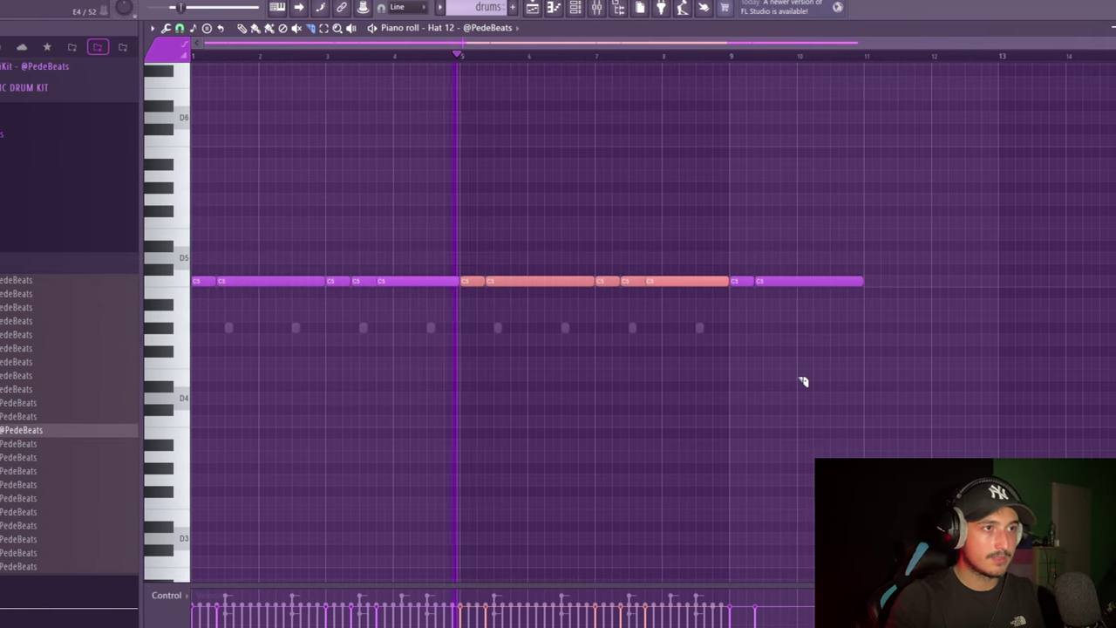
right_click(785, 281)
key("ctrl+a")
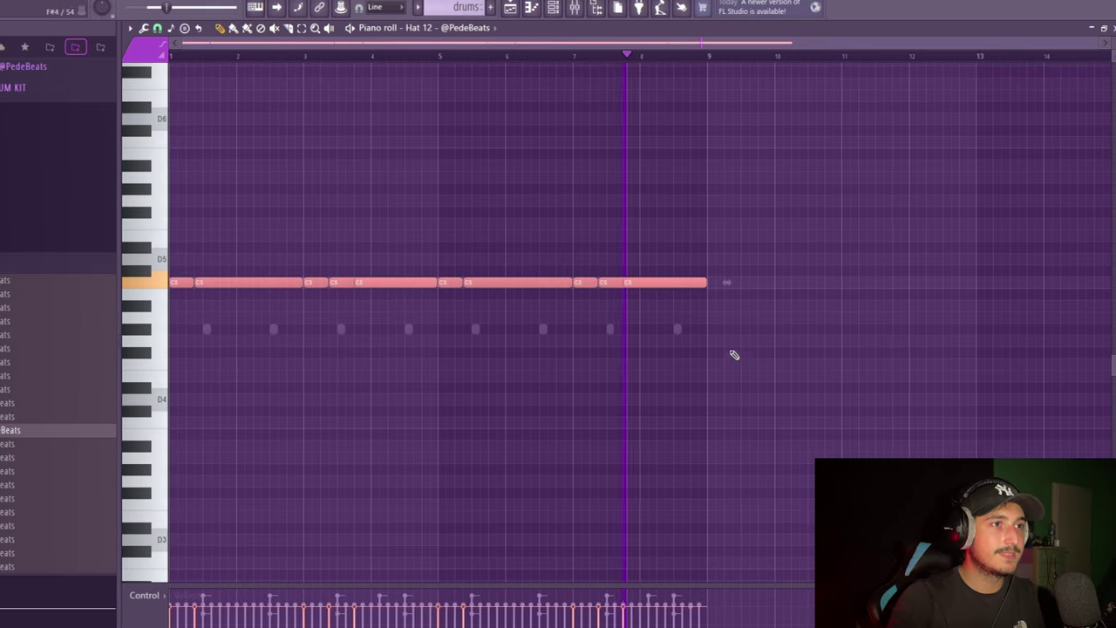
scroll(735, 355, "up", 2)
left_click_drag(797, 327, 752, 274)
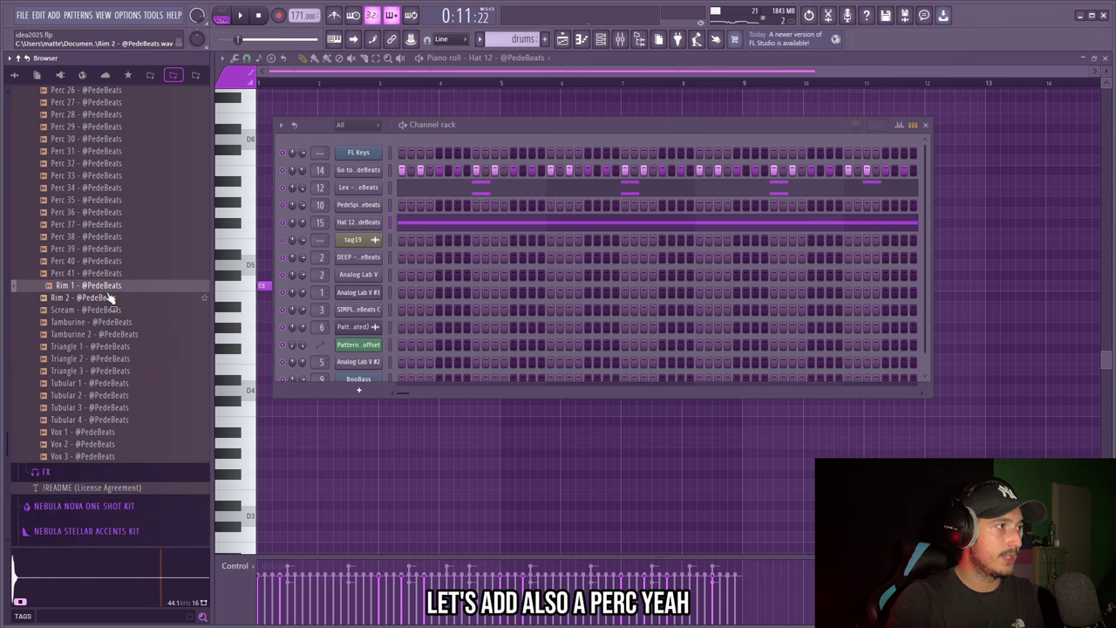
Step: Add Rim 1 from Percs as a channel and paste its C5 rim roll two bars later
left_click_drag(373, 243, 376, 246)
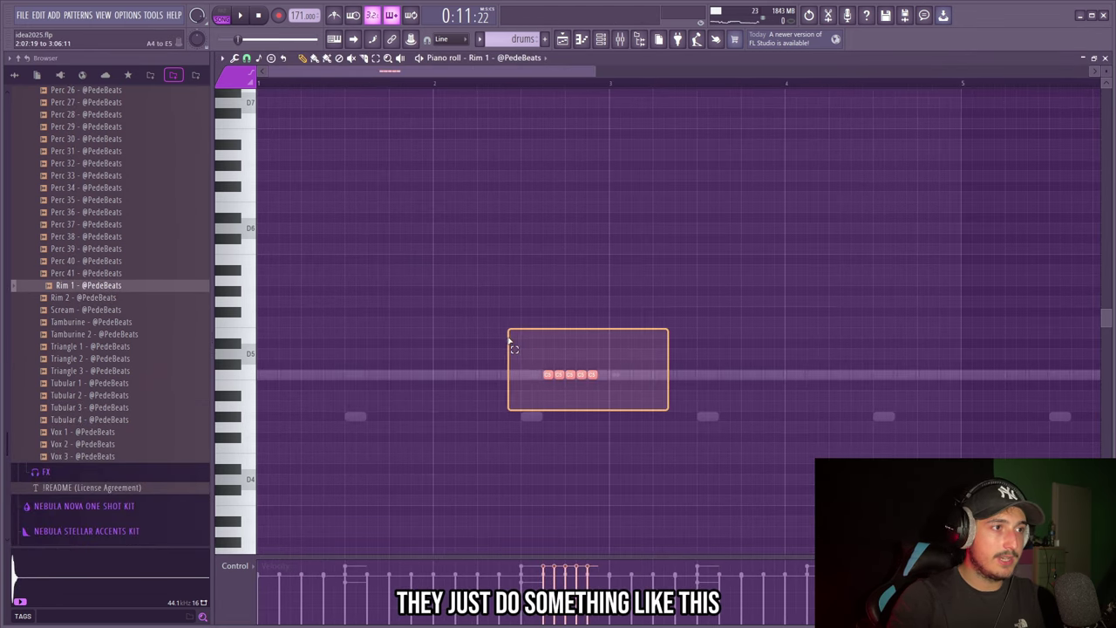
key("space")
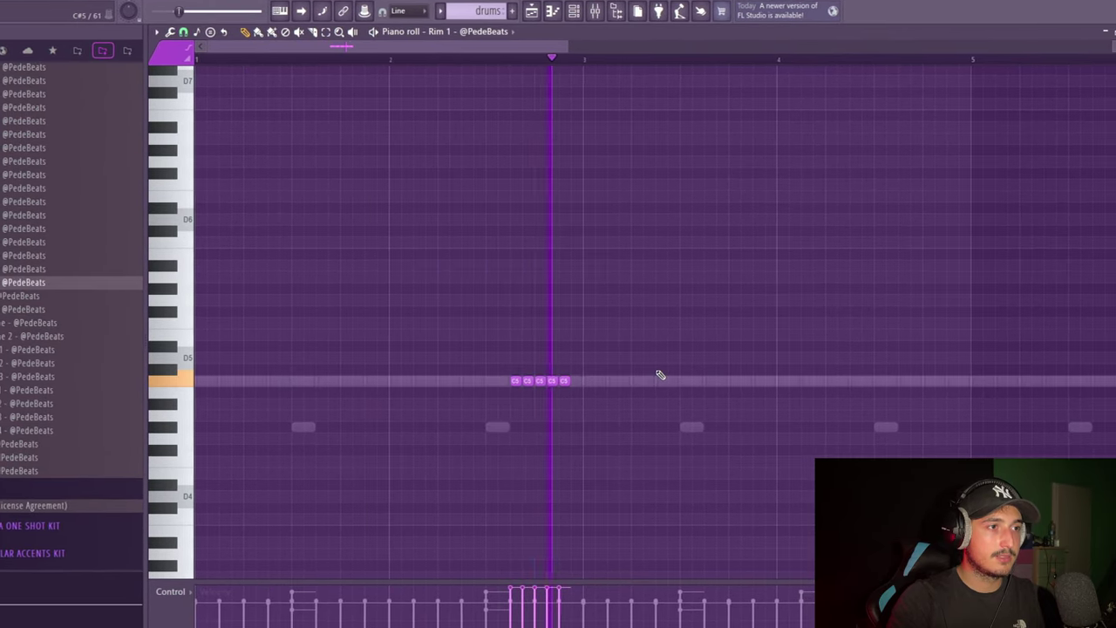
left_click_drag(585, 62, 853, 62)
key("ctrl+v")
left_click(779, 61)
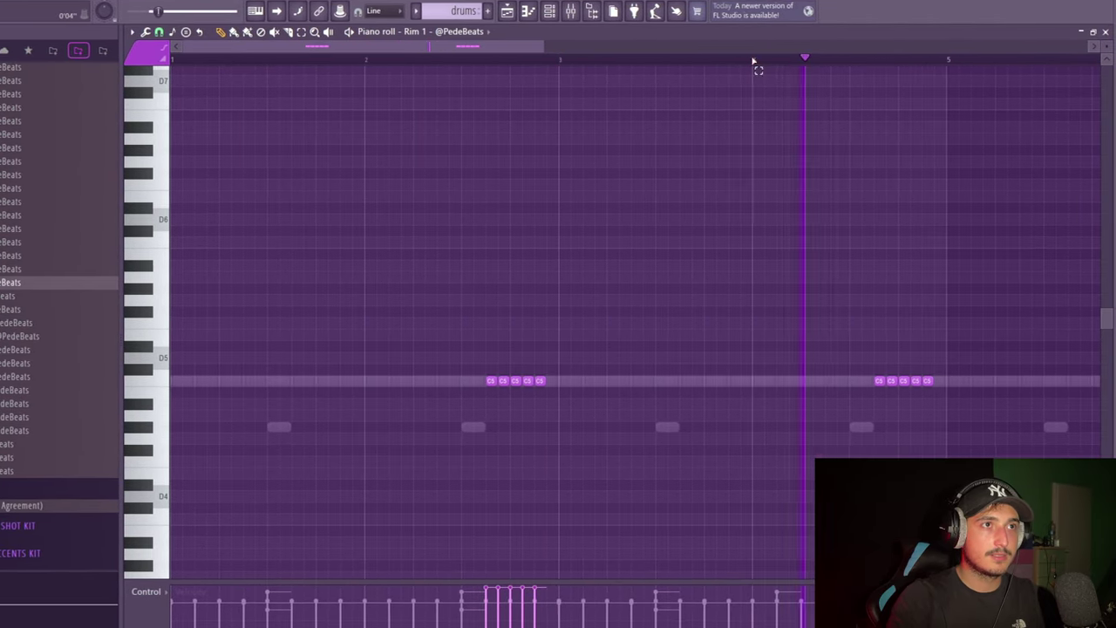
Step: Delete two notes from the second rim roll, leaving a shorter three-hit burst
right_click(891, 380)
right_click(916, 381)
scroll(922, 428, "up", 3)
scroll(977, 443, "down", 5)
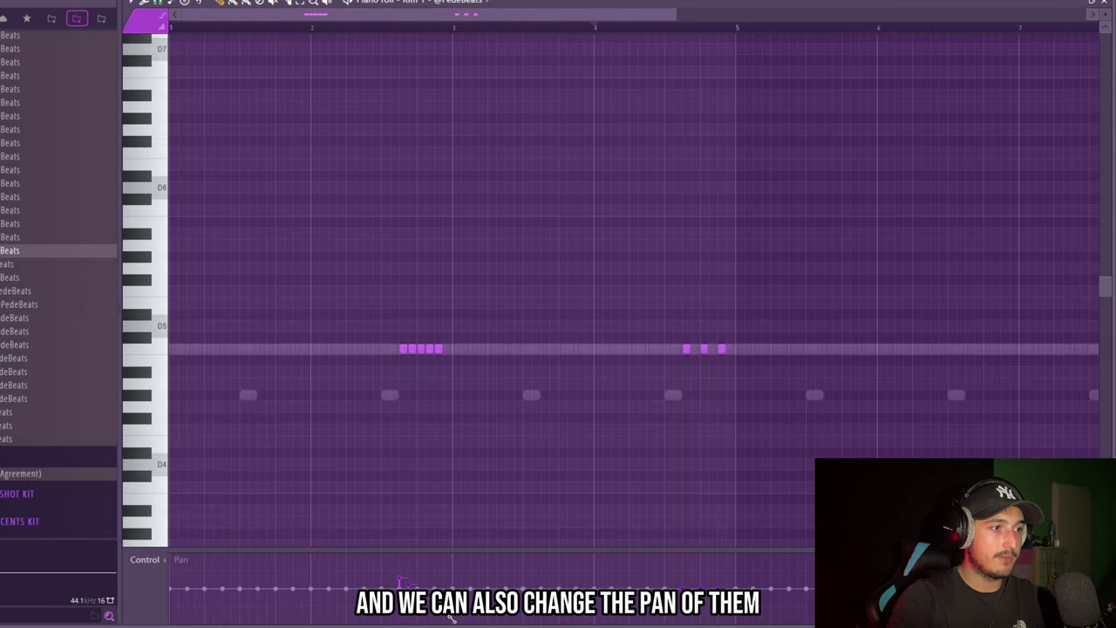
Step: Duplicate the rim pattern with Ctrl+B to fill eight bars, then select all rim notes
key("ctrl+b")
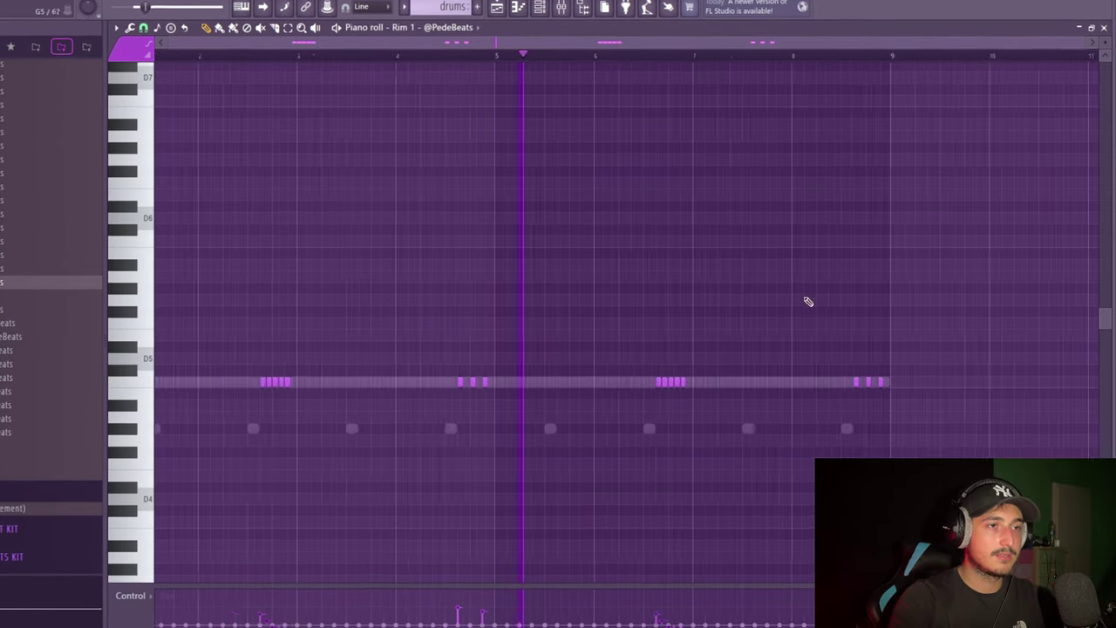
key("ctrl+a")
scroll(349, 319, "down", 2)
scroll(548, 441, "up", 4)
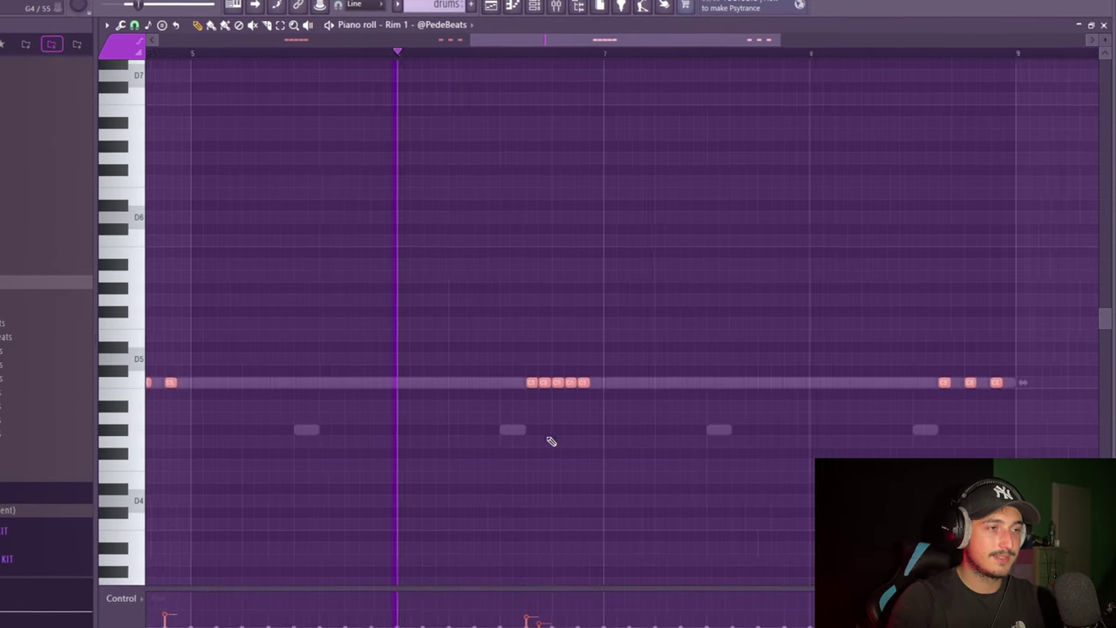
scroll(886, 448, "down", 4)
scroll(886, 448, "up", 3)
scroll(297, 419, "up", 2)
key("ctrl+d")
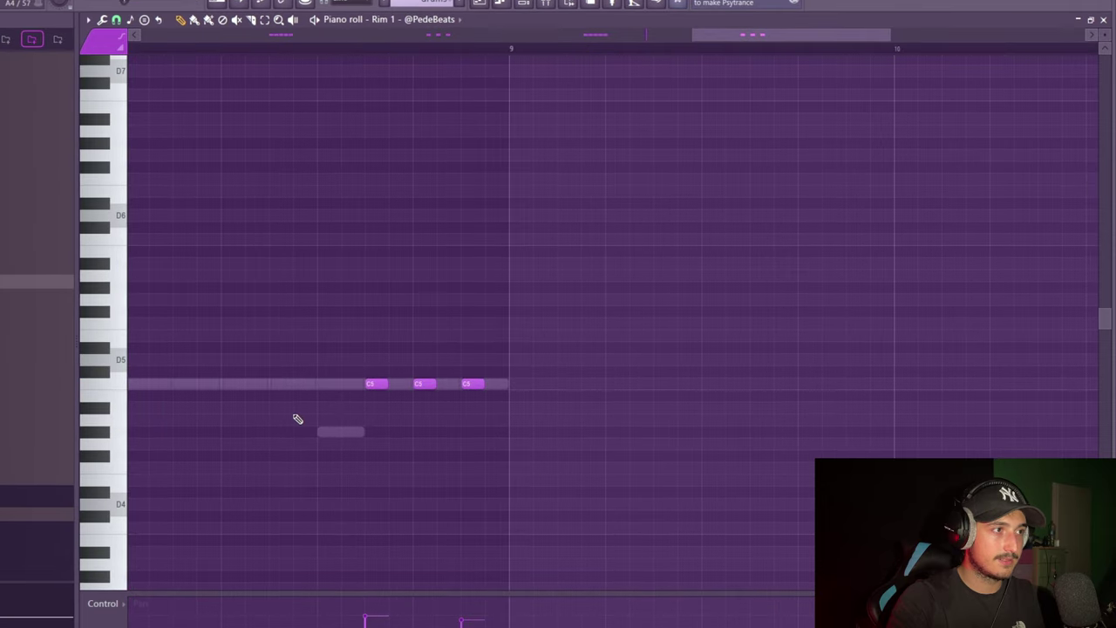
scroll(436, 388, "down", 2)
scroll(867, 446, "down", 3)
key("ctrl+a")
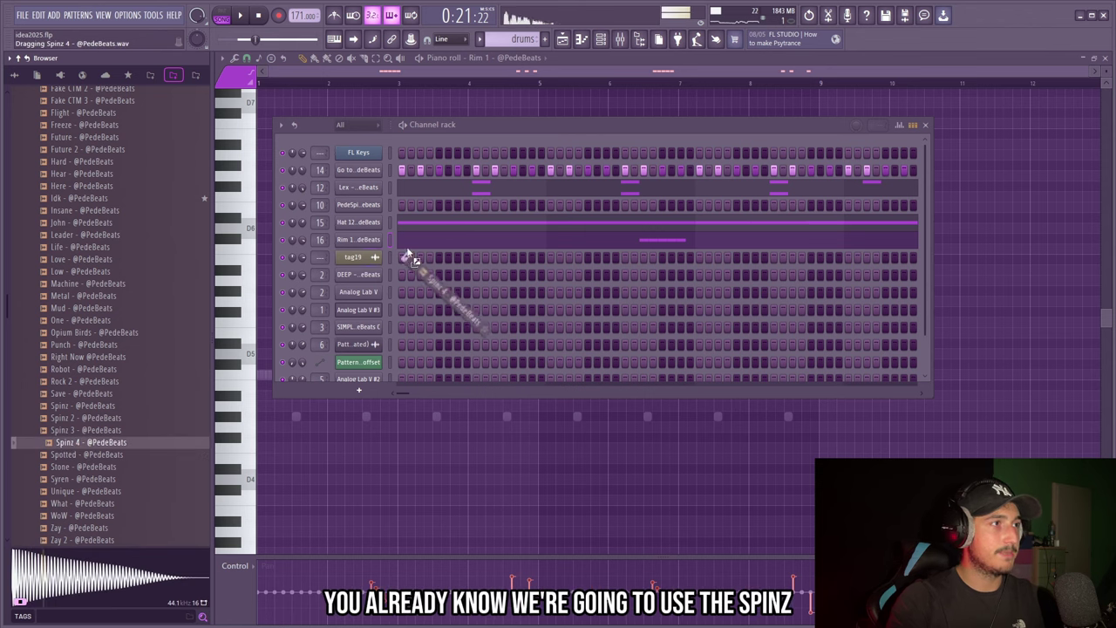
Step: Add Spinz 4 as a channel, paint D5 808 notes over bars 1–2, raise one to E5, and duplicate
left_click_drag(408, 255, 339, 322)
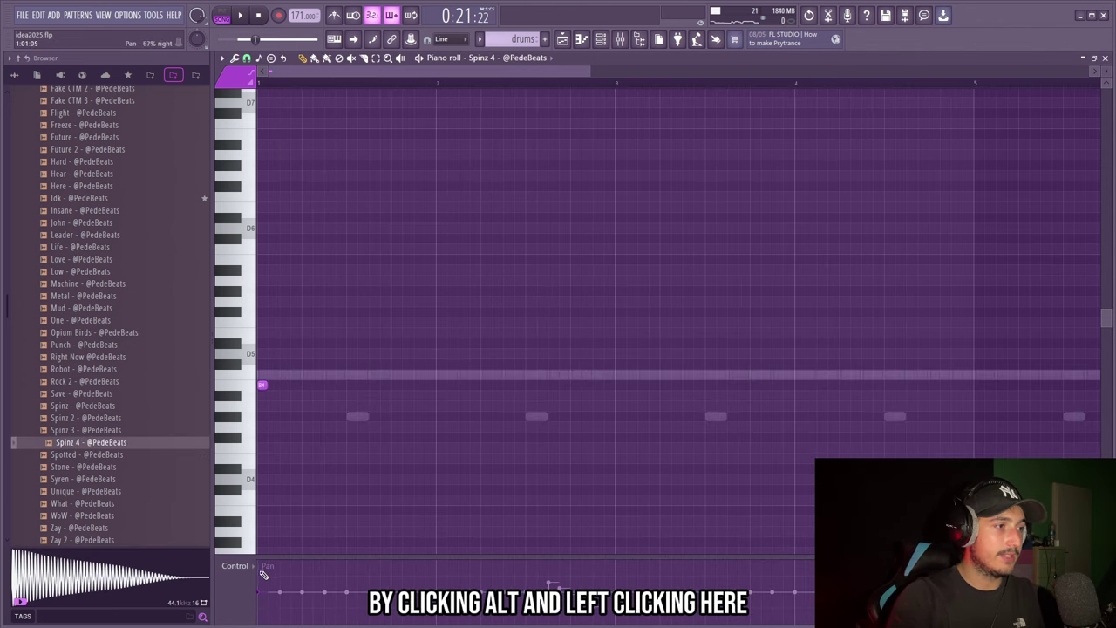
left_click_drag(329, 385, 465, 397)
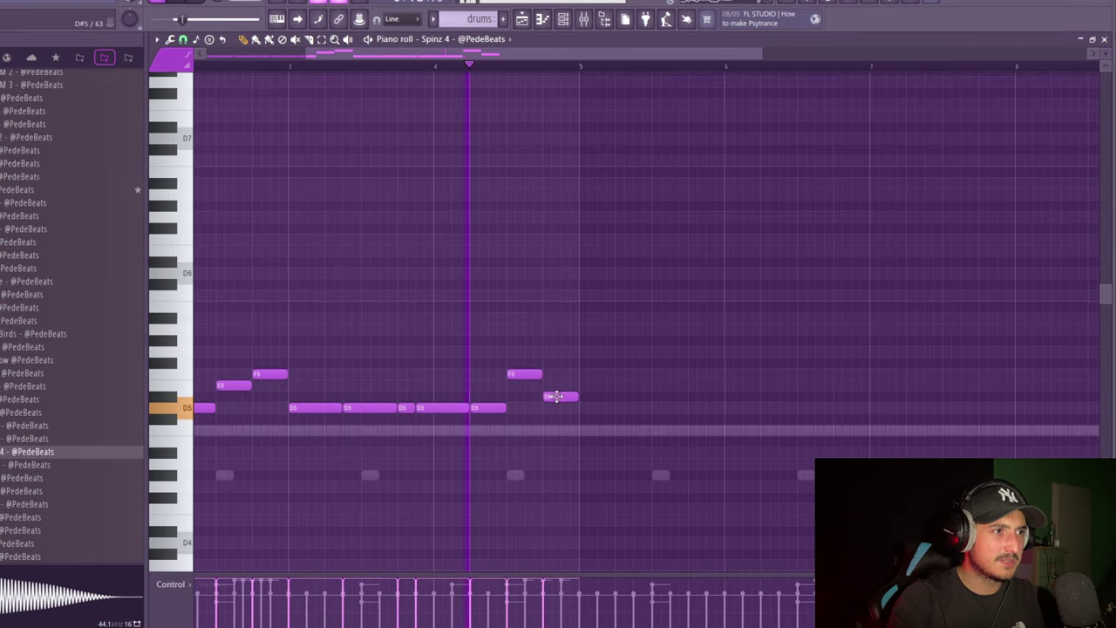
left_click_drag(556, 396, 558, 385)
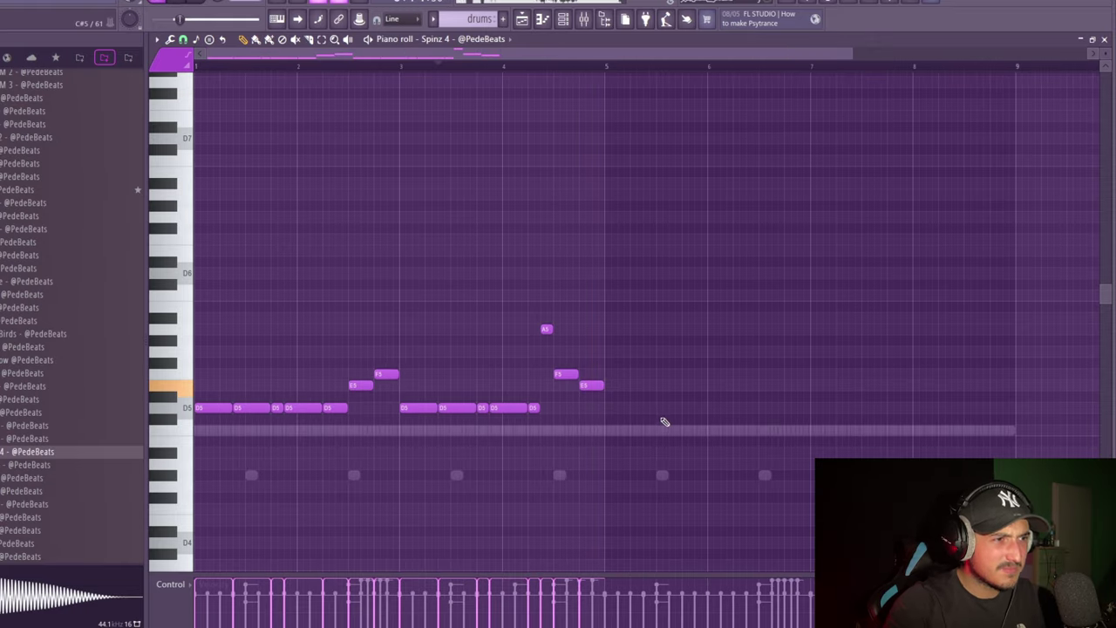
key("space")
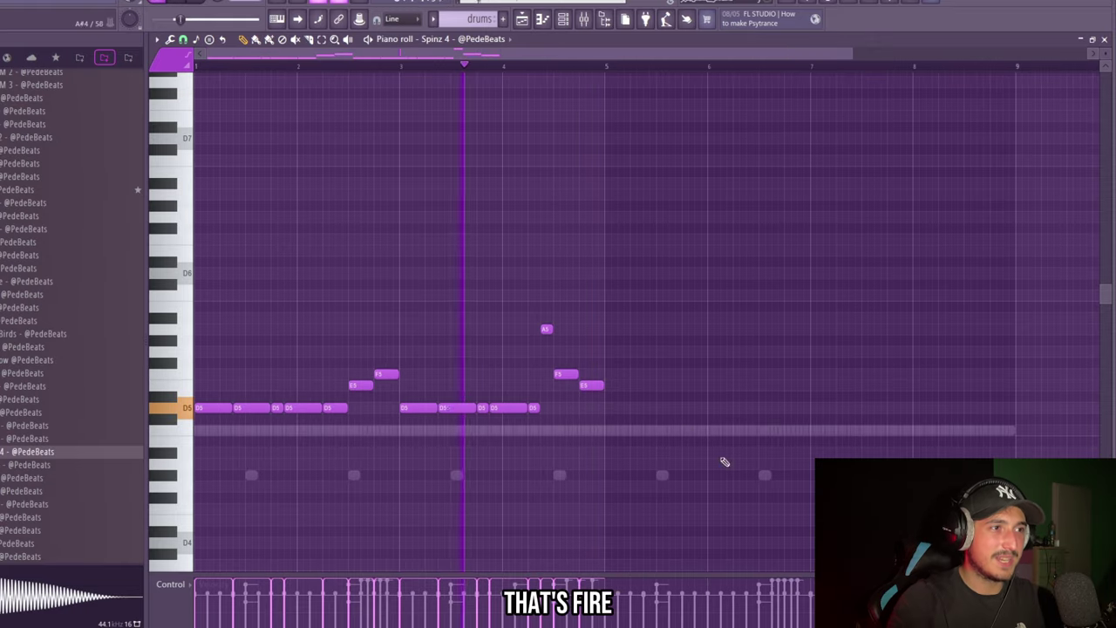
key("ctrl+a")
key("ctrl+b")
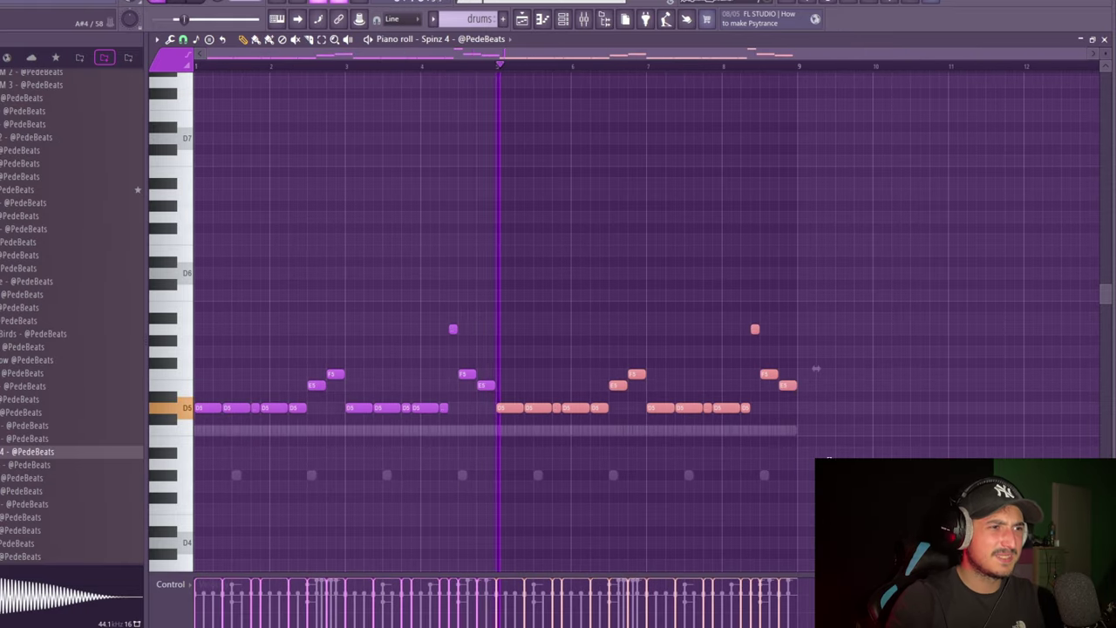
Step: Move the closing 808 notes up to the higher F5, G5 and A5 pitches
key("ctrl+a")
scroll(803, 370, "up", 1)
scroll(774, 430, "up", 2)
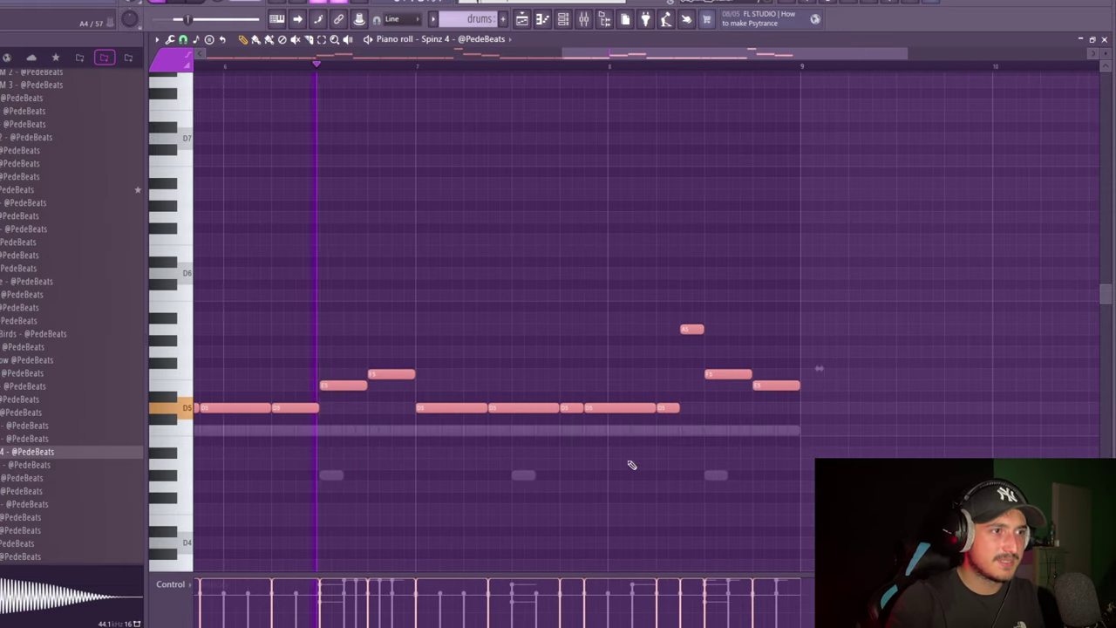
left_click_drag(613, 407, 611, 317)
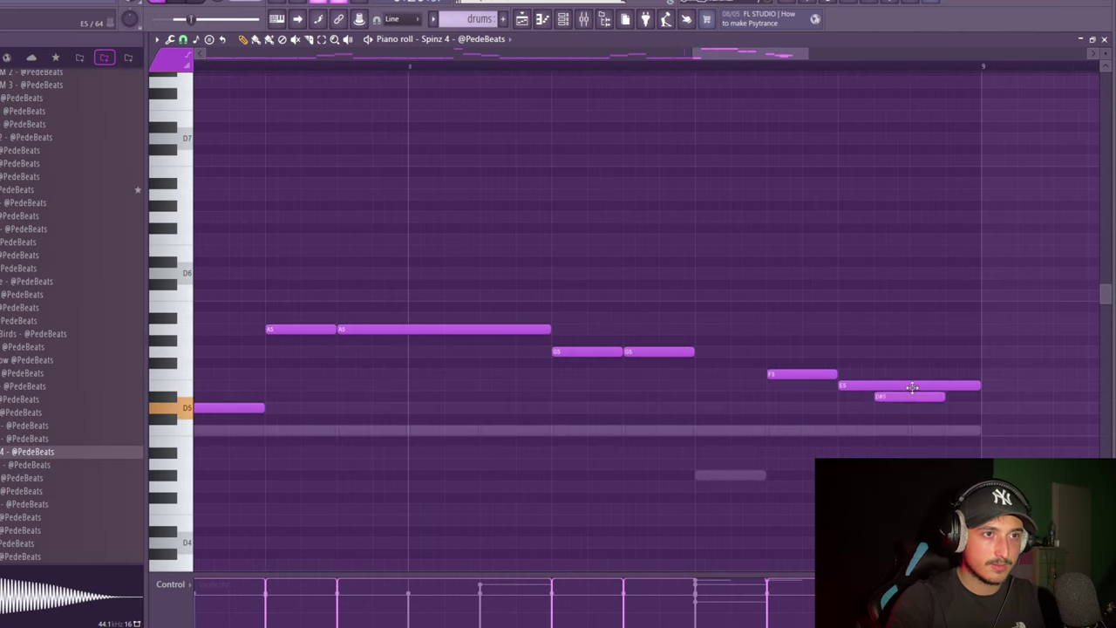
scroll(924, 392, "down", 5)
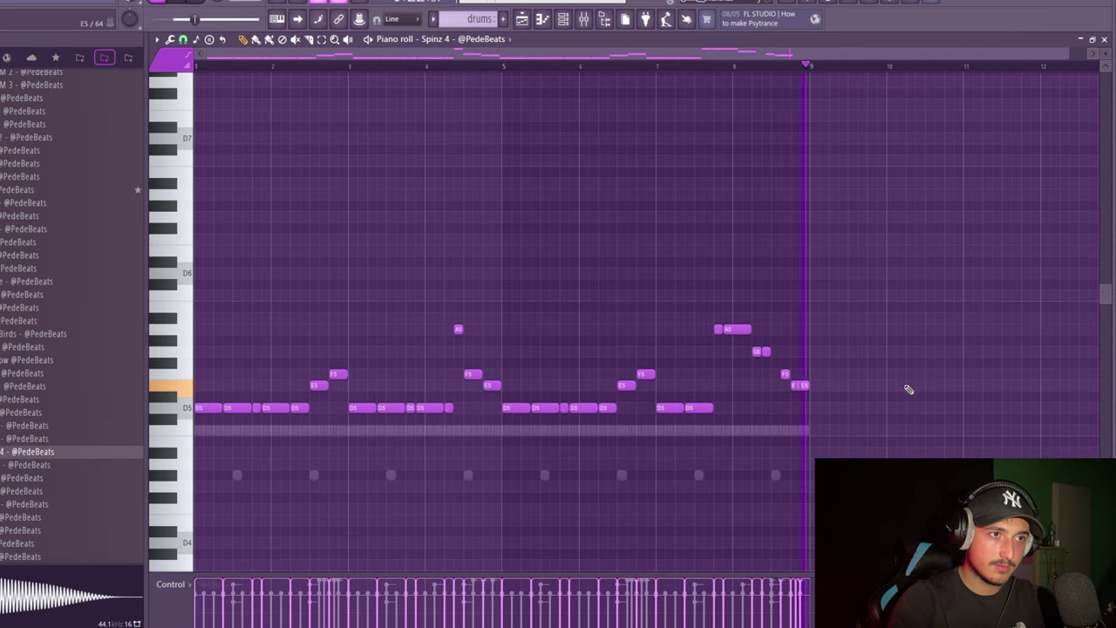
scroll(736, 324, "up", 3)
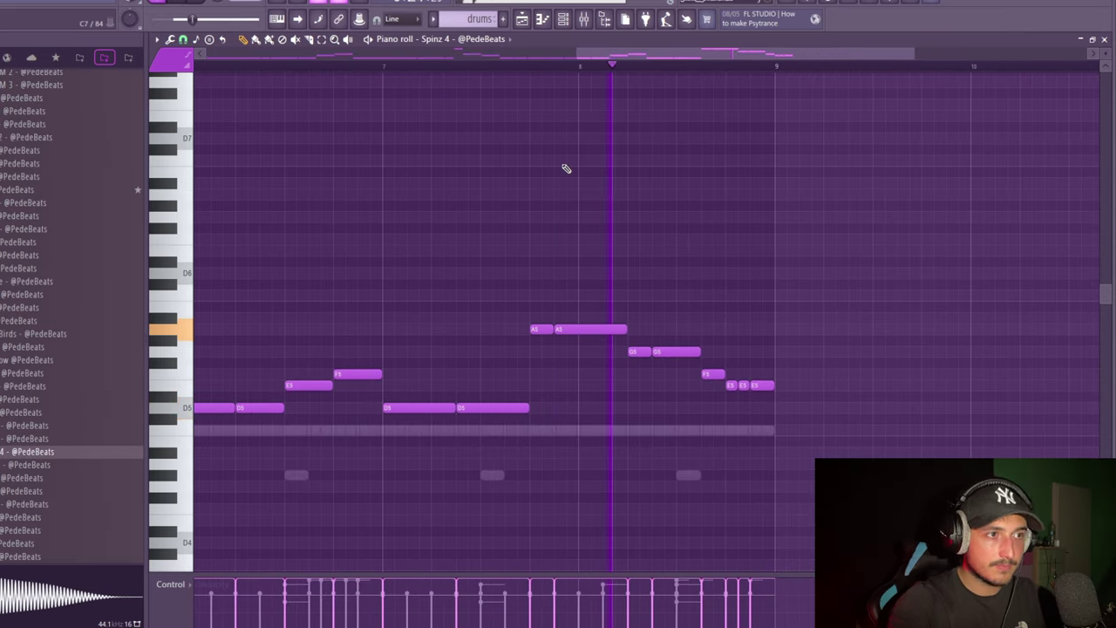
scroll(680, 257, "down", 4)
key("ctrl+a")
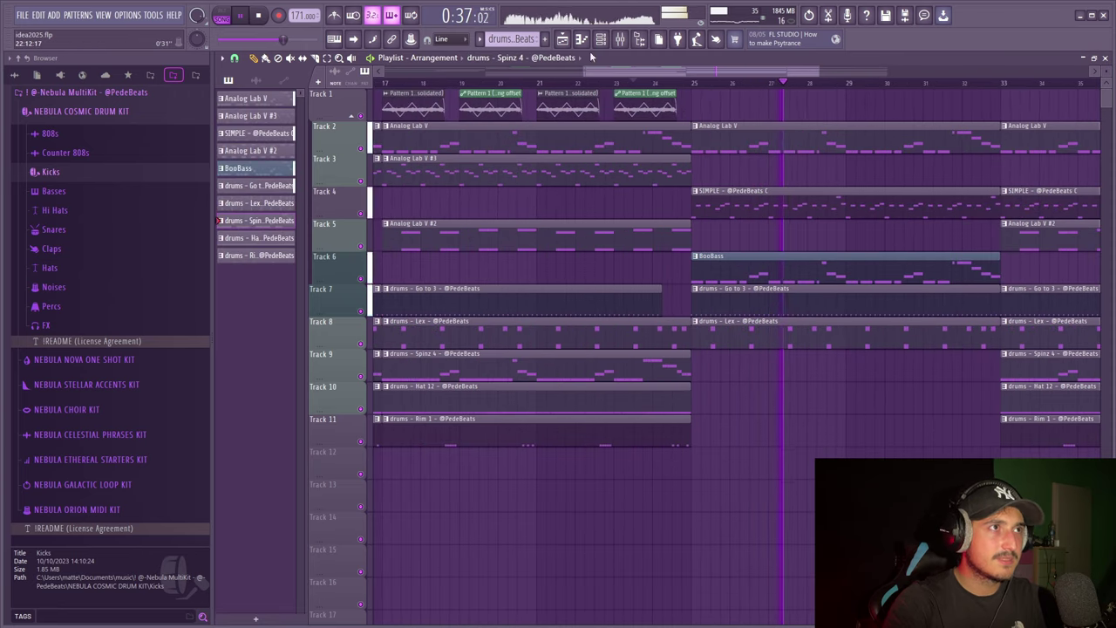
Step: Bring up the Channel rack with F6 and open the Spinz 4 808's channel settings
key("F6")
left_click(367, 207)
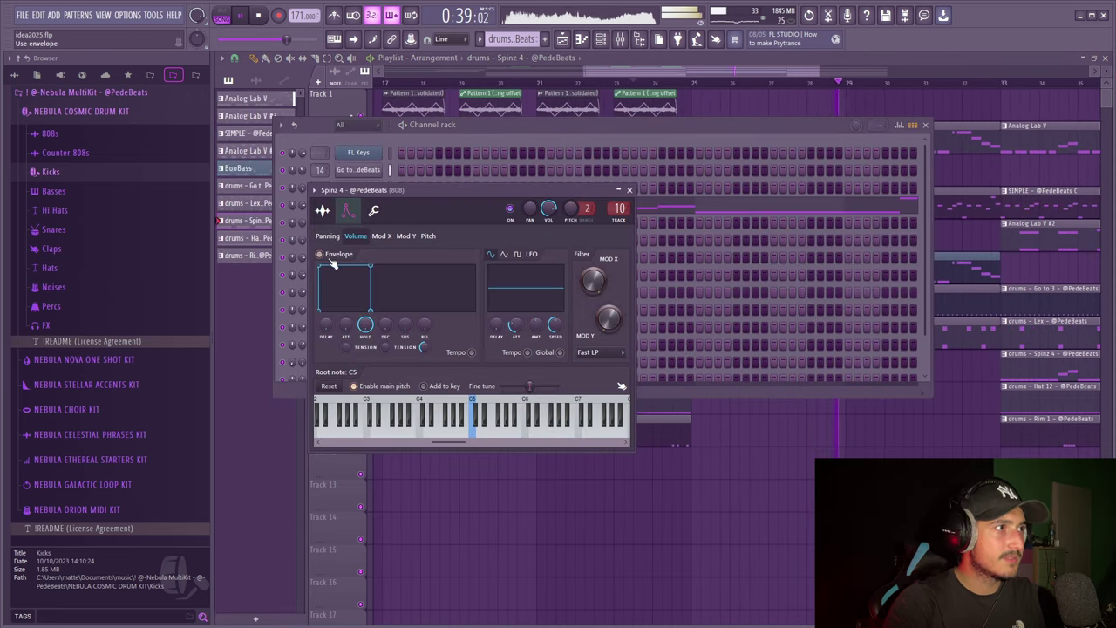